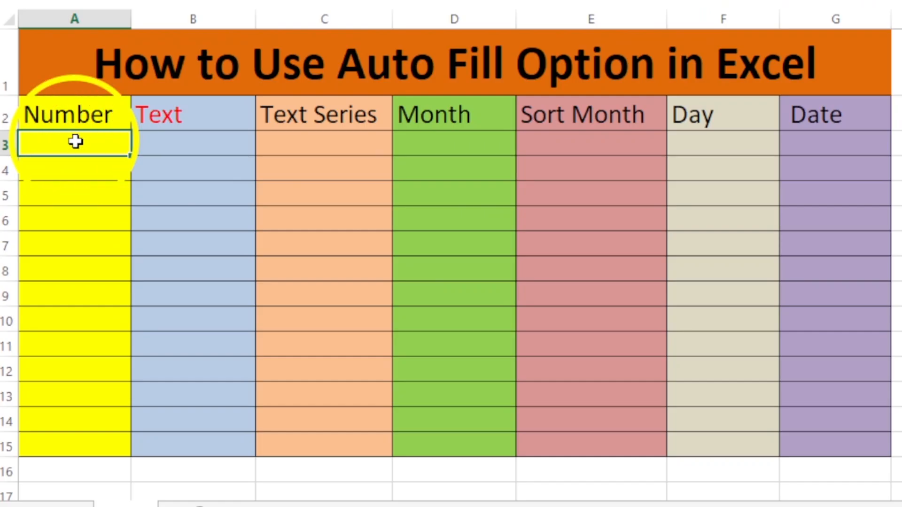
# Enter 1 in cell A3 and fill the Number column down to A15 as a consecutive series.
pyautogui.moveTo(76, 141)
pyautogui.mouseDown()
pyautogui.moveTo(56, 447)
pyautogui.moveTo(87, 272)
pyautogui.moveTo(86, 144)
pyautogui.mouseUp()
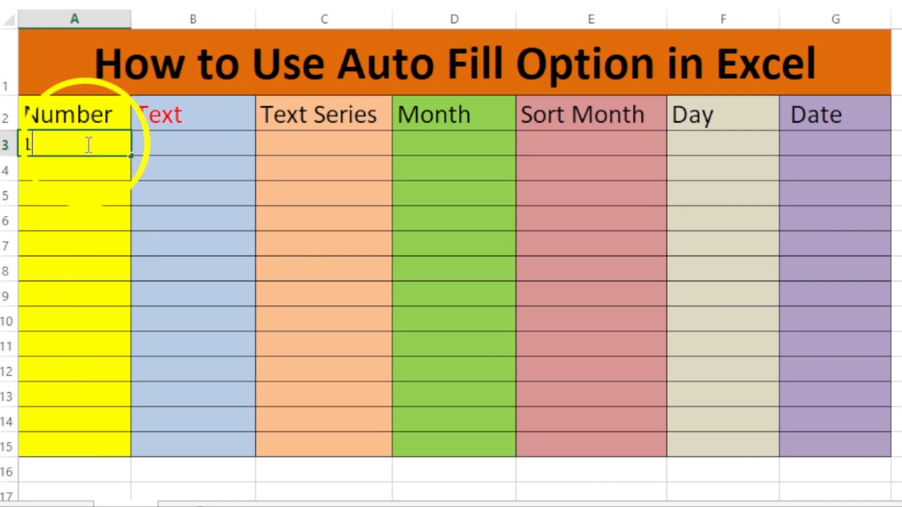
pyautogui.press('Return')
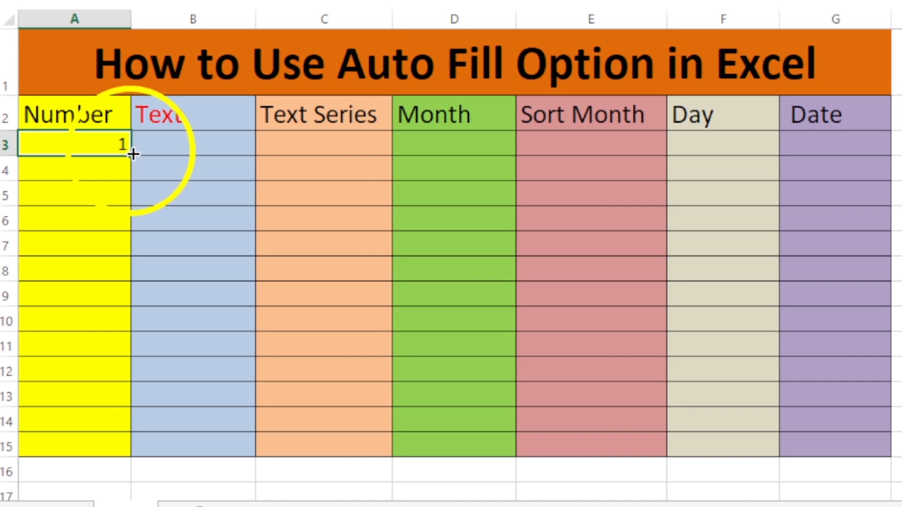
pyautogui.moveTo(132, 154); pyautogui.dragTo(111, 448)
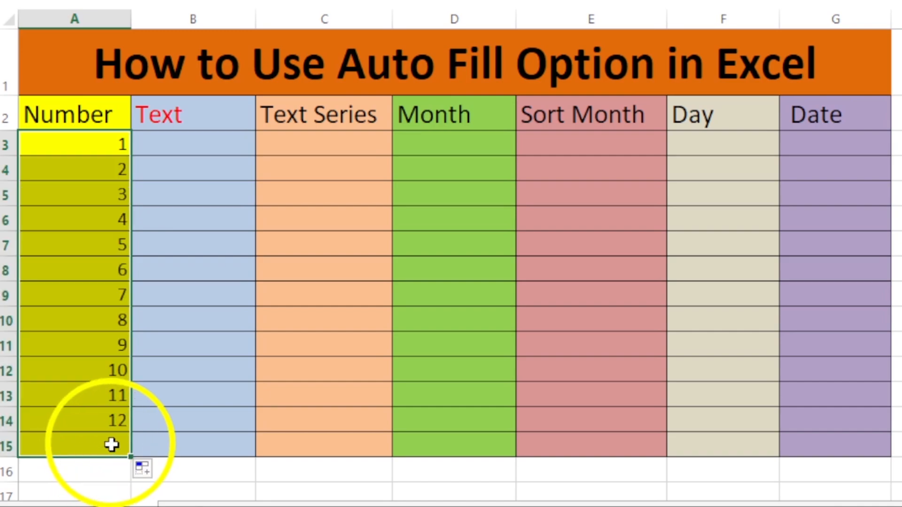
pyautogui.click(111, 143)
pyautogui.moveTo(111, 144); pyautogui.dragTo(113, 444)
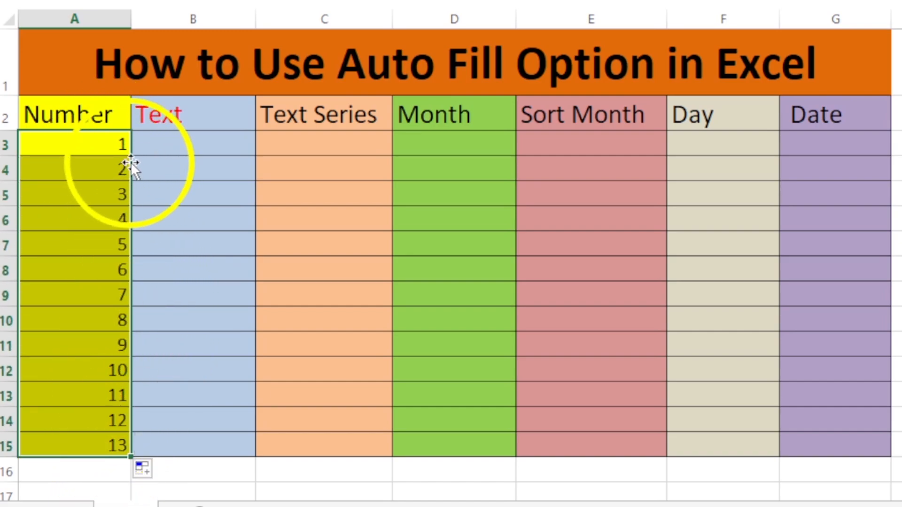
pyautogui.click(121, 144)
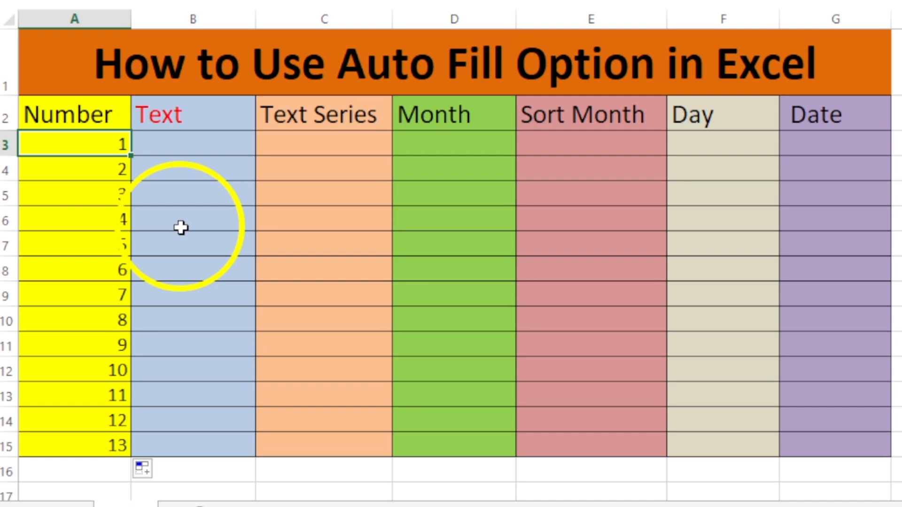
# Undo the last fill and refill from A3 down to A15 using the Fill Series option.
pyautogui.hotkey('ctrl', 'z')
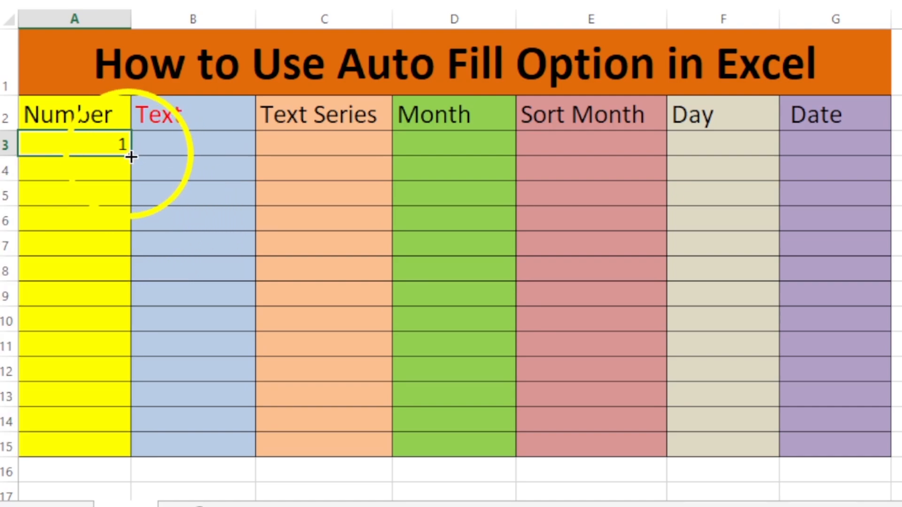
pyautogui.moveTo(125, 154); pyautogui.dragTo(137, 452)
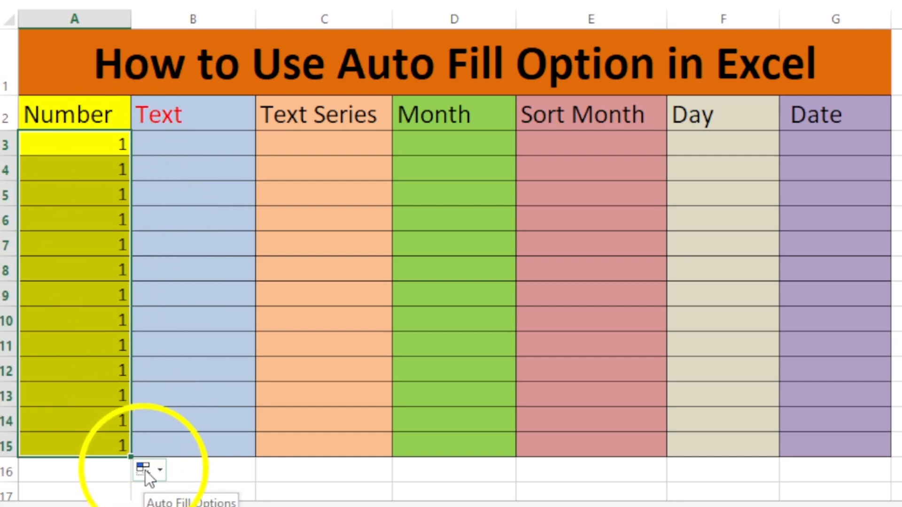
pyautogui.click(159, 472)
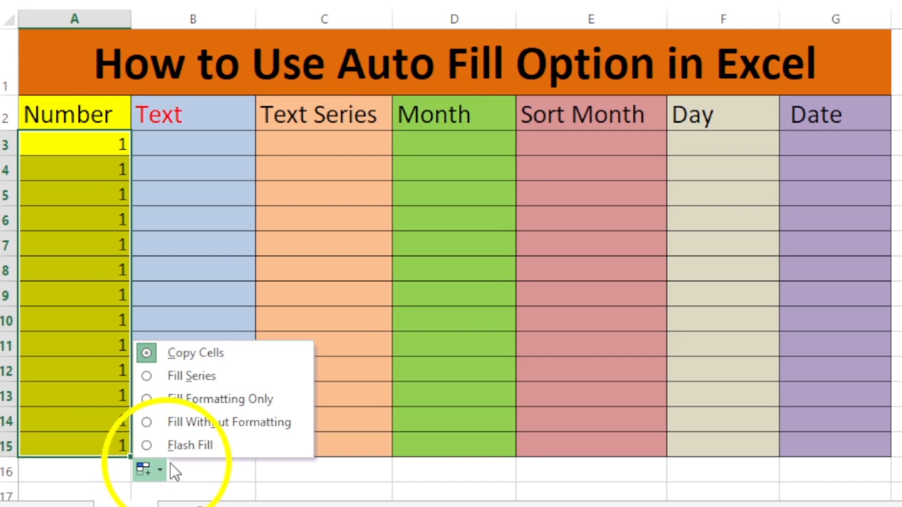
pyautogui.click(195, 379)
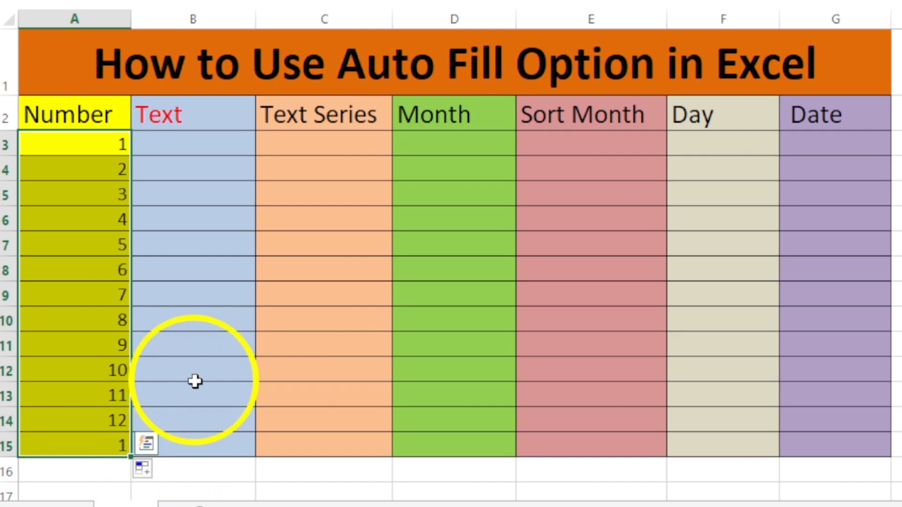
# Clear all the numbers in cells A3 to A15.
pyautogui.moveTo(77, 150); pyautogui.dragTo(96, 447)
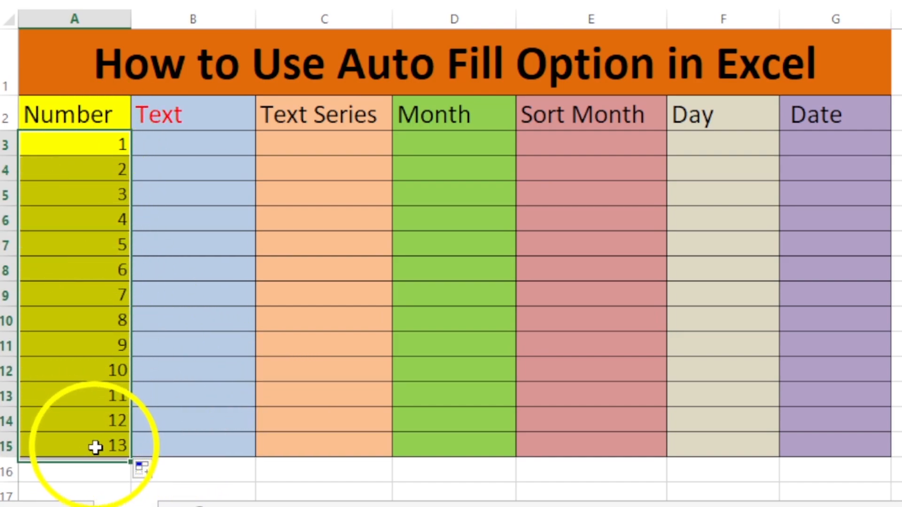
pyautogui.press('Delete')
# Enter 0, 2 and 4 in cells A3 to A5 and extend the pattern down to A15.
pyautogui.click(97, 148)
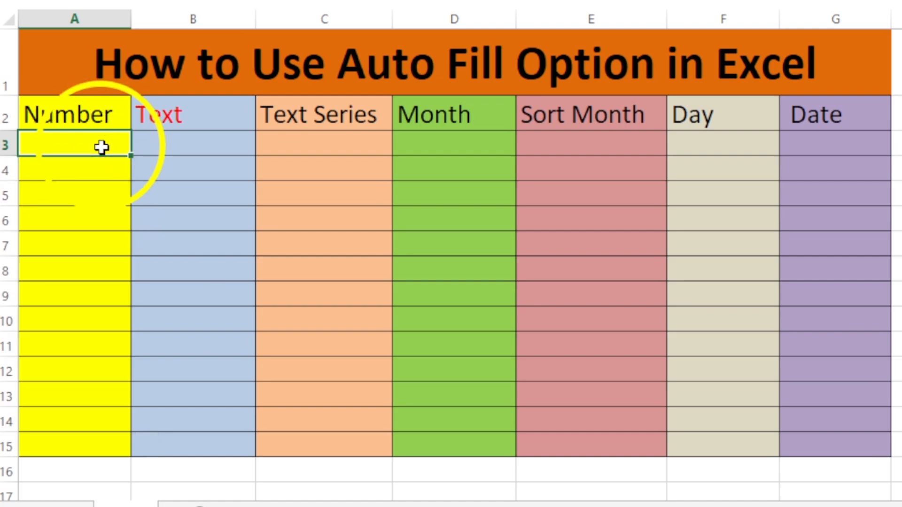
pyautogui.press('Return')
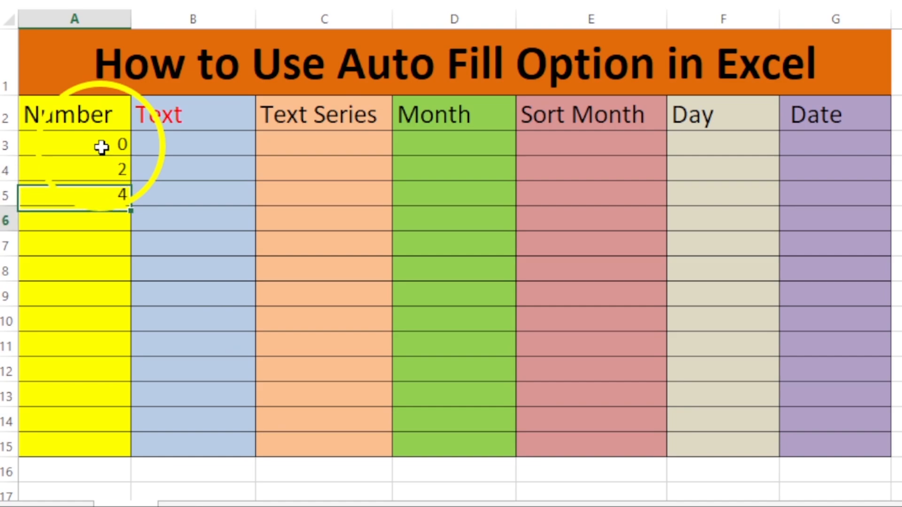
pyautogui.moveTo(102, 147); pyautogui.dragTo(135, 458)
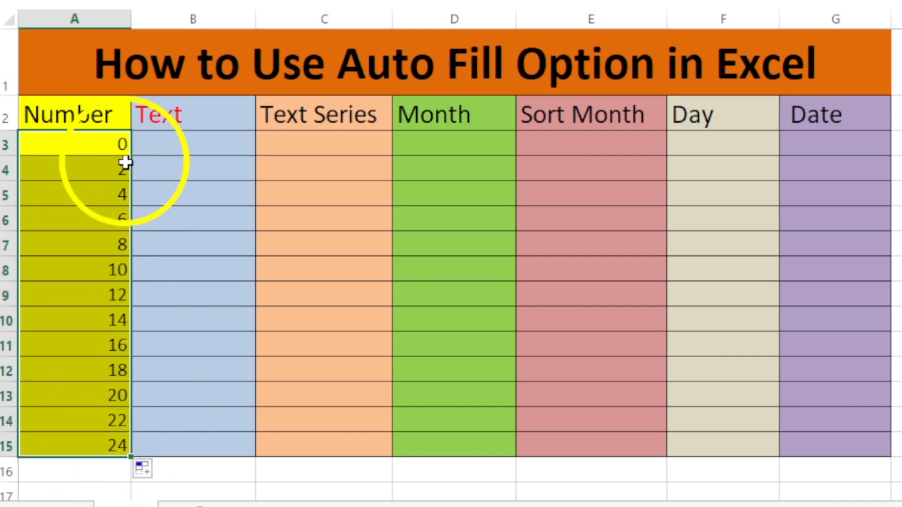
# Undo the even-number fill and the entries in A5 and A4.
pyautogui.hotkey('ctrl', 'z')
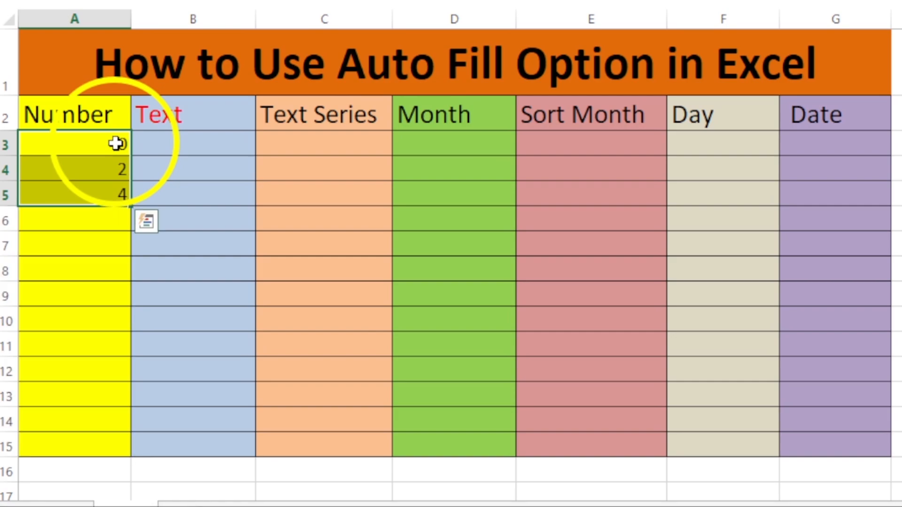
pyautogui.hotkey('ctrl', 'z')
pyautogui.hotkey('ctrl', 'z')
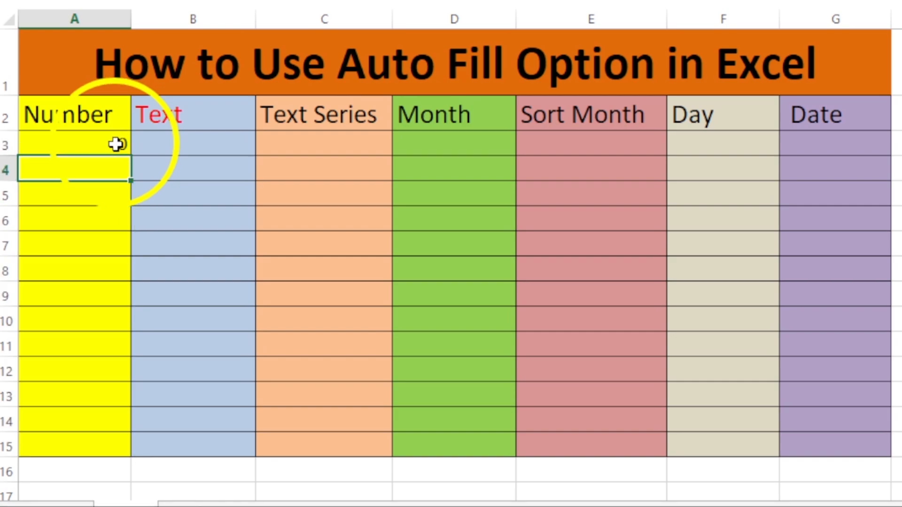
# Enter 5, 10 and 15 in cells A3 to A5 and extend the pattern down to A15.
pyautogui.click(116, 144)
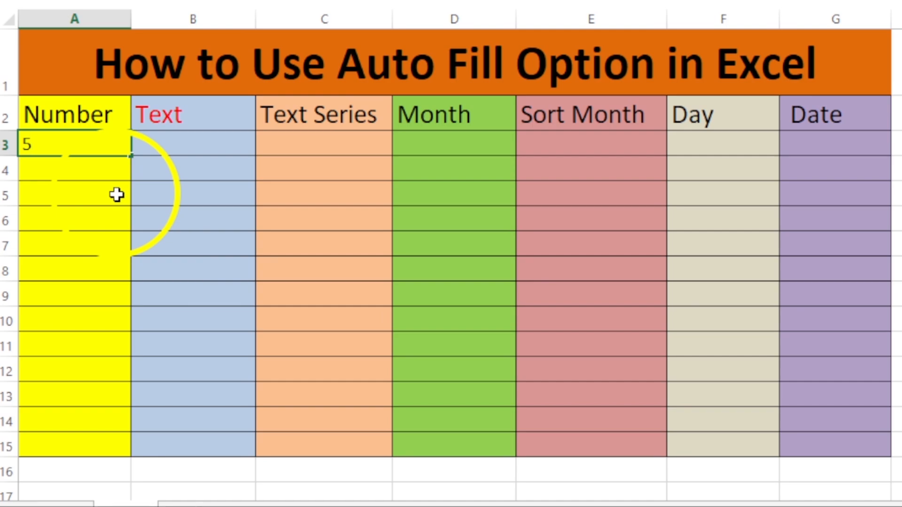
pyautogui.press('Return')
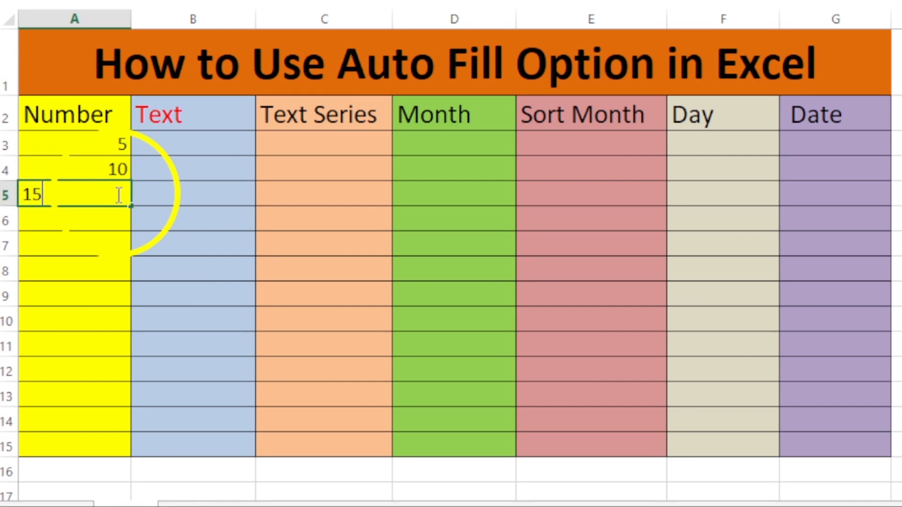
pyautogui.press('Return')
pyautogui.moveTo(111, 144); pyautogui.dragTo(114, 195)
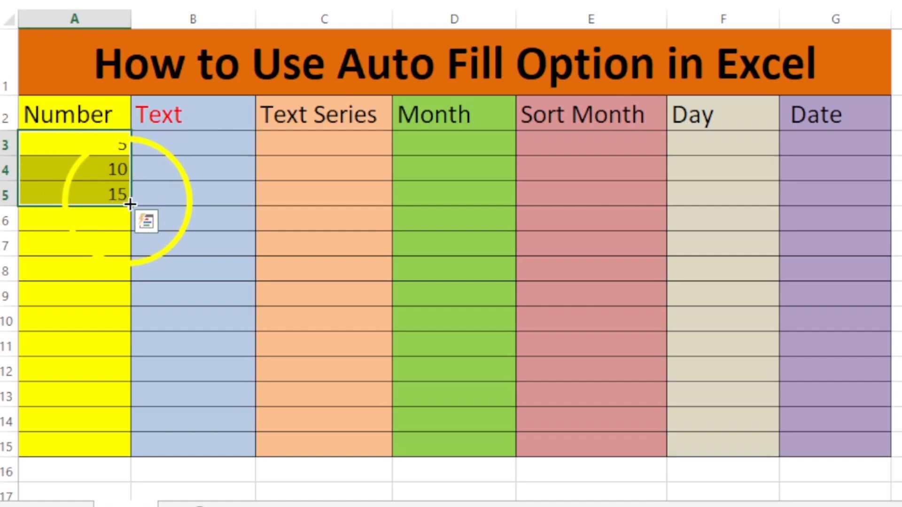
pyautogui.moveTo(130, 205); pyautogui.dragTo(112, 455)
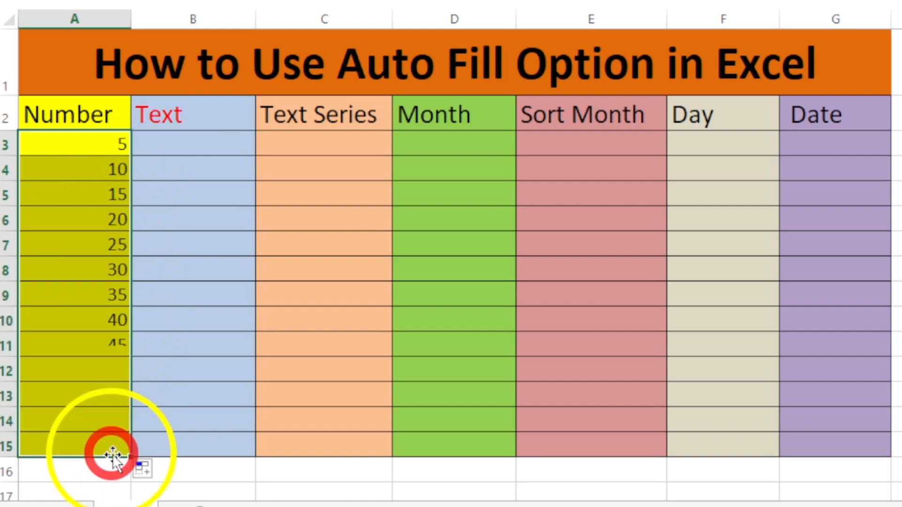
# Check the filled values down the Number column and view the Auto Fill options for the range.
pyautogui.click(116, 197)
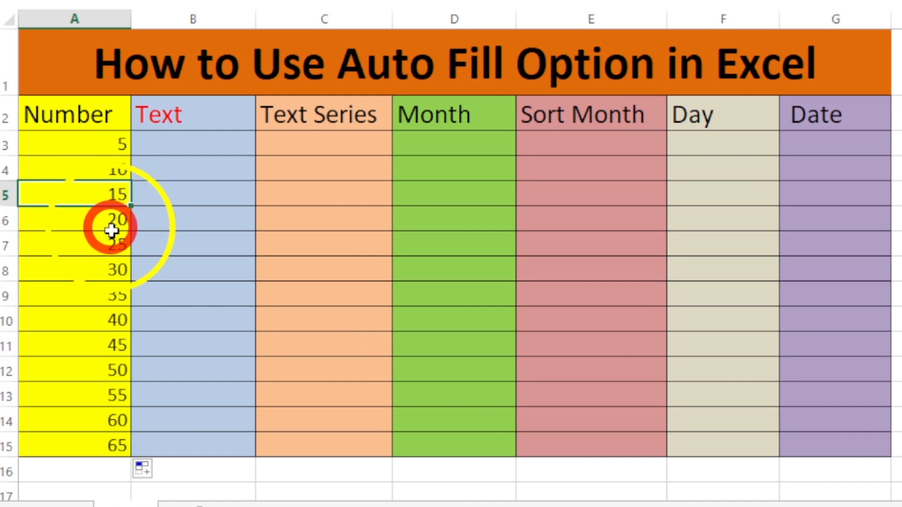
pyautogui.click(108, 220)
pyautogui.click(107, 244)
pyautogui.click(107, 269)
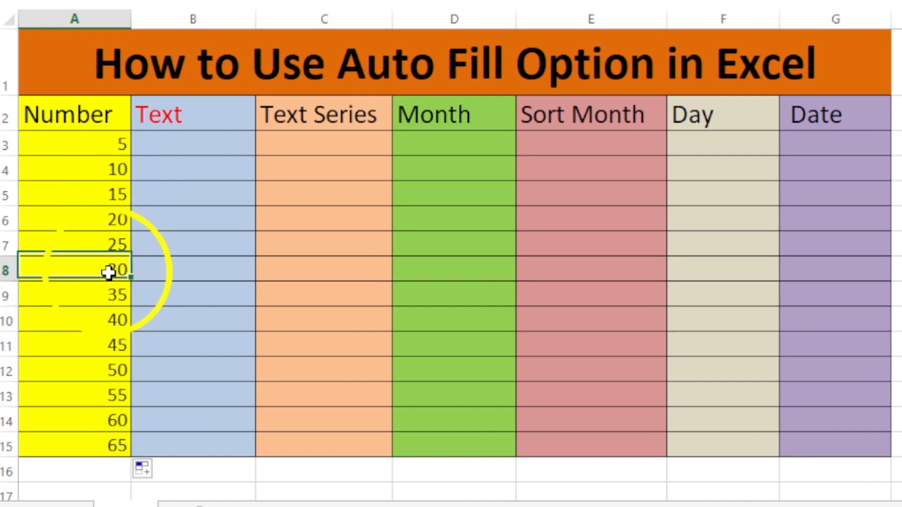
pyautogui.click(107, 296)
pyautogui.moveTo(111, 139); pyautogui.dragTo(93, 435)
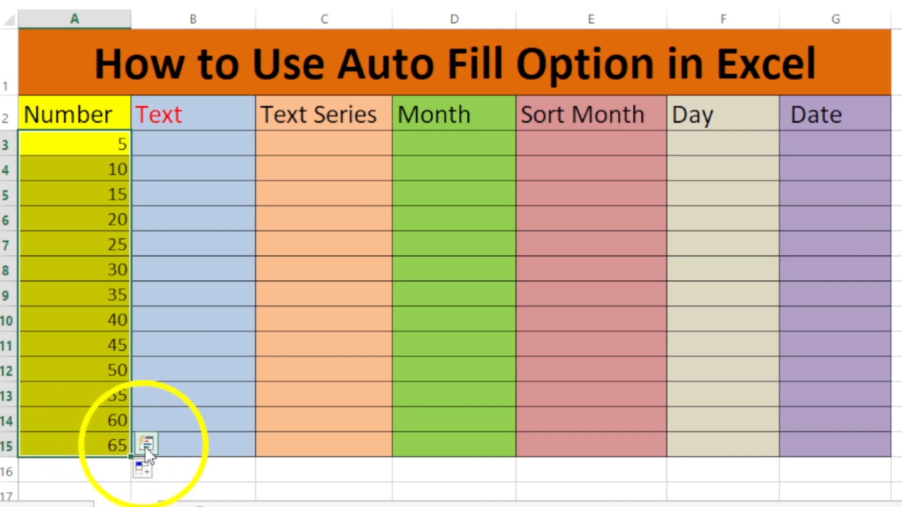
pyautogui.click(144, 467)
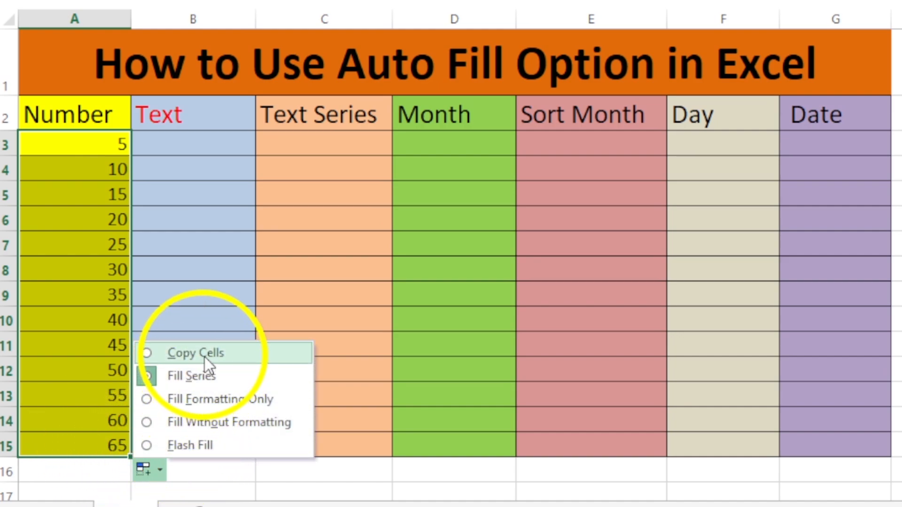
# Replace cells A3 to A5 with 1, 2 and 3 and extend the series down to A15.
pyautogui.click(86, 135)
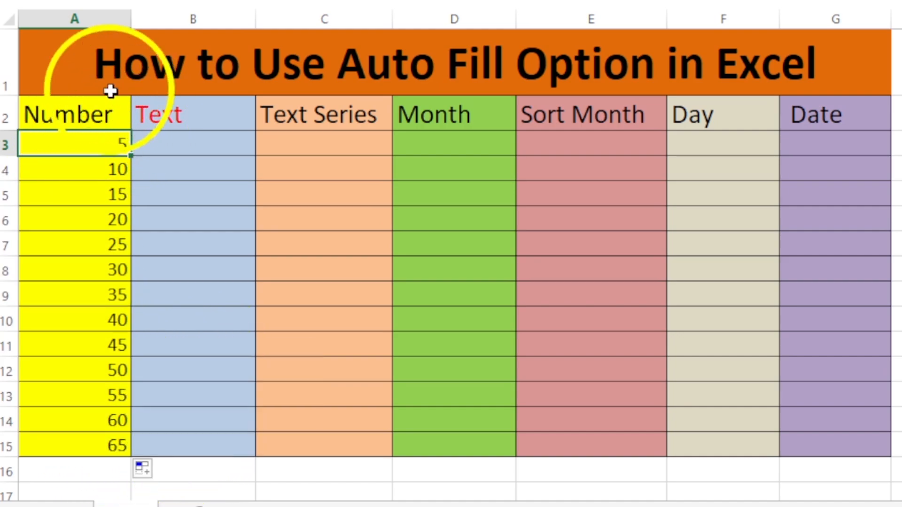
pyautogui.write('1')
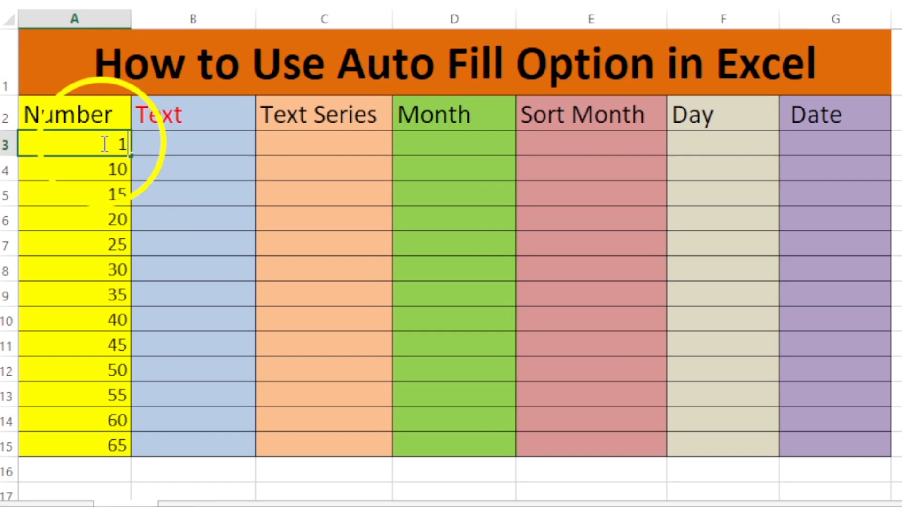
pyautogui.press('Return')
pyautogui.write('2')
pyautogui.press('Return')
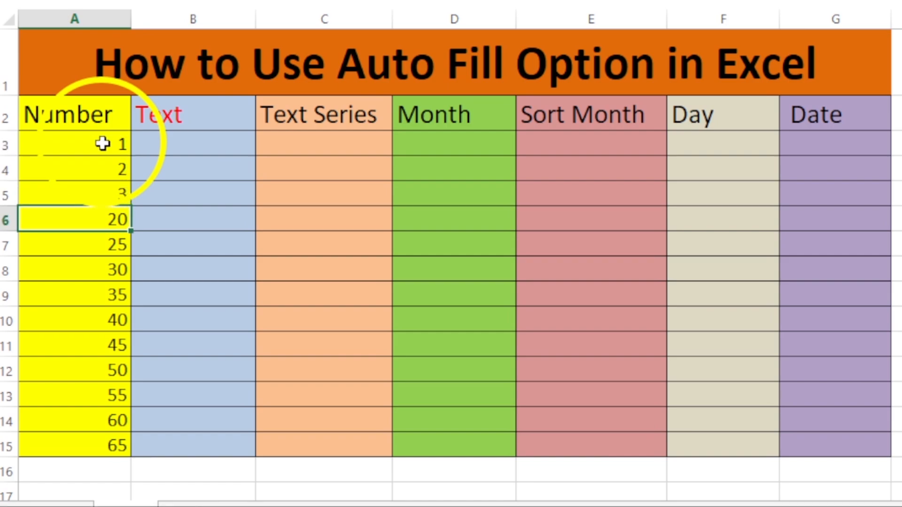
pyautogui.moveTo(102, 144); pyautogui.dragTo(130, 454)
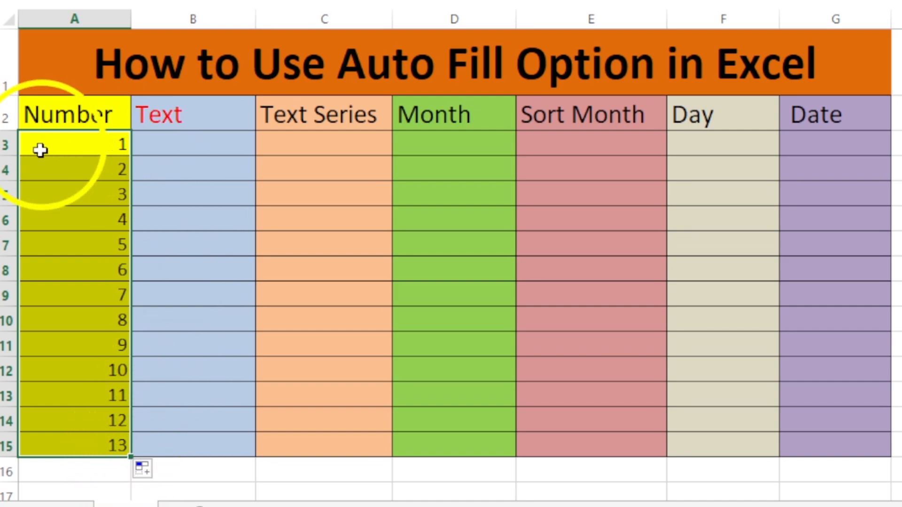
# Enter Apple in cell B3 under the Text heading.
pyautogui.click(181, 142)
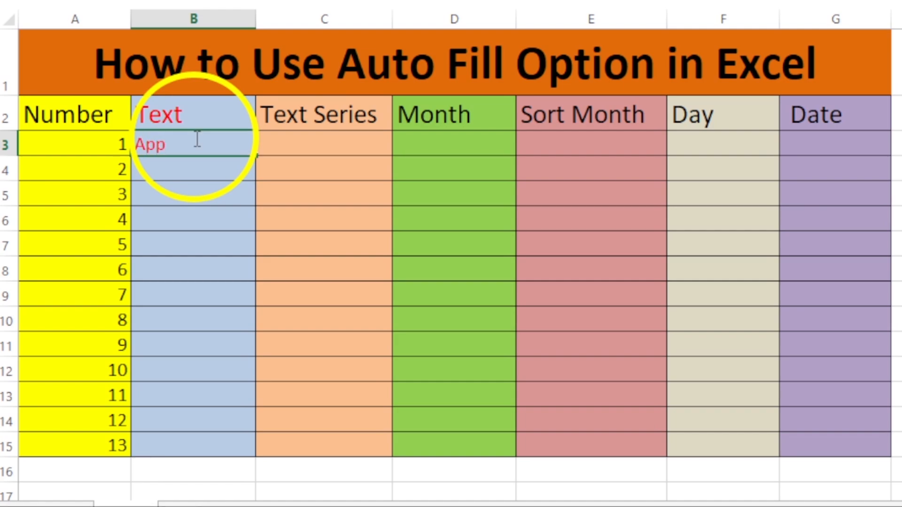
pyautogui.write('Apple')
pyautogui.press('Return')
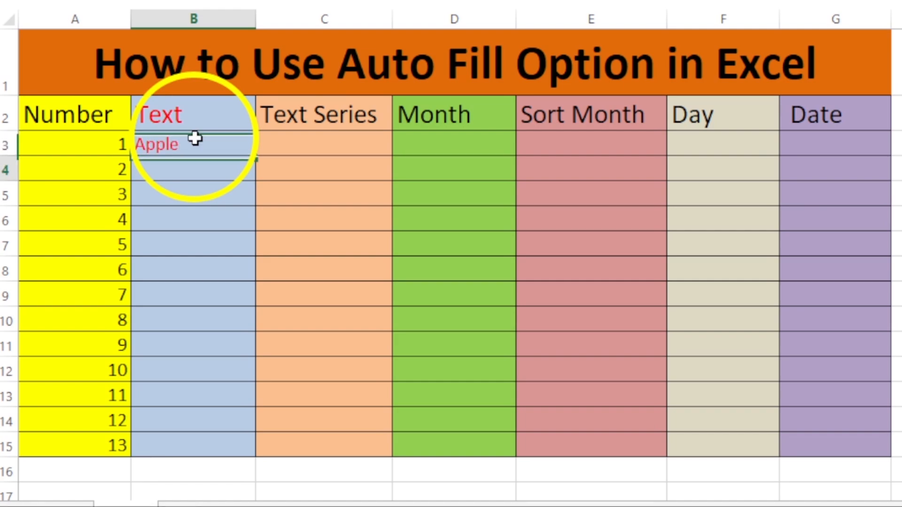
# Change the font colour of Apple in B3 to black and make the range A3:G15 bold.
pyautogui.click(189, 139)
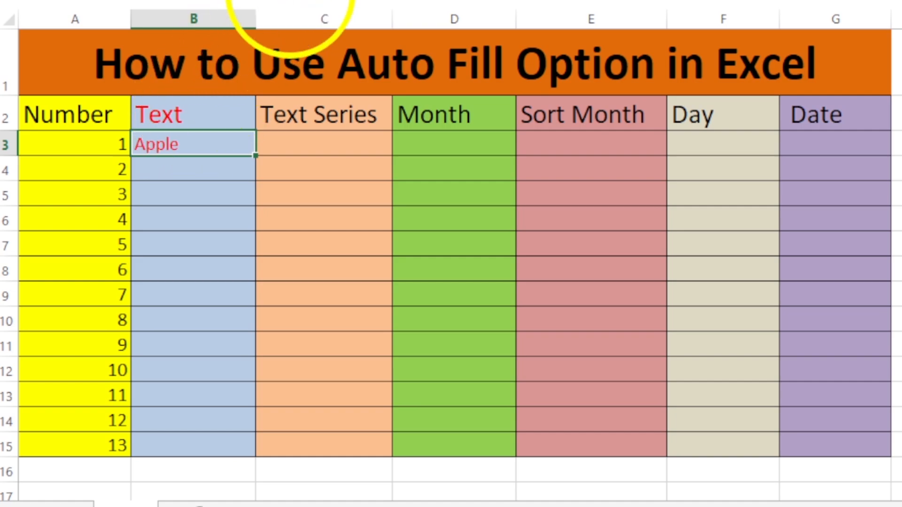
pyautogui.click(339, 0)
pyautogui.click(333, 0)
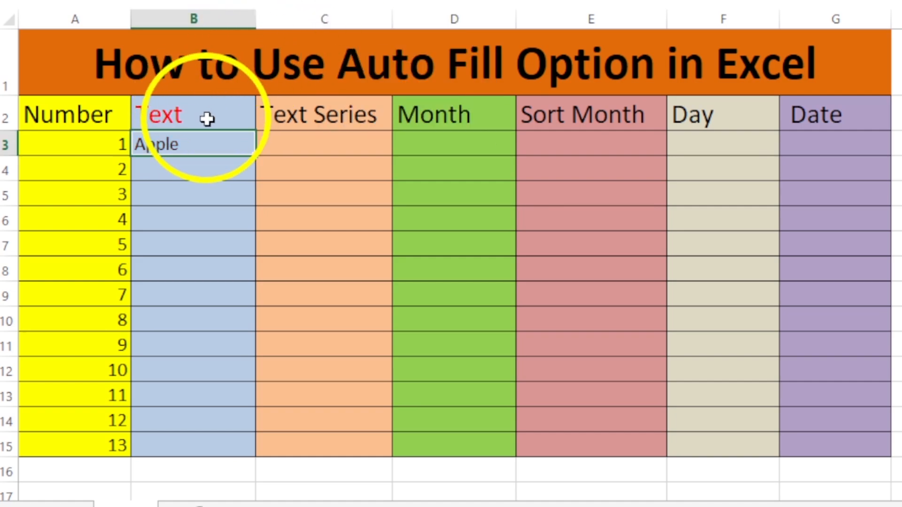
pyautogui.moveTo(120, 143)
pyautogui.mouseDown()
pyautogui.moveTo(608, 318)
pyautogui.moveTo(791, 444)
pyautogui.mouseUp()
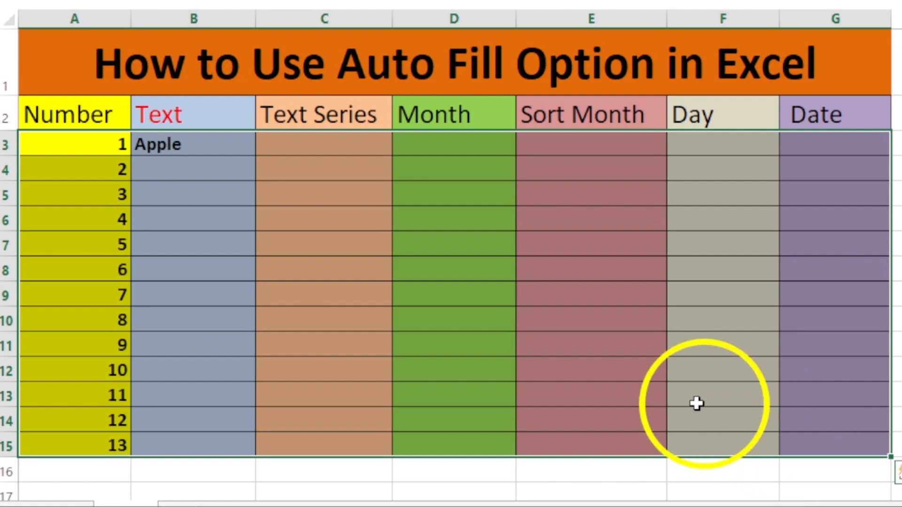
# Fill Apple from B3 down the Text column to B15.
pyautogui.click(175, 142)
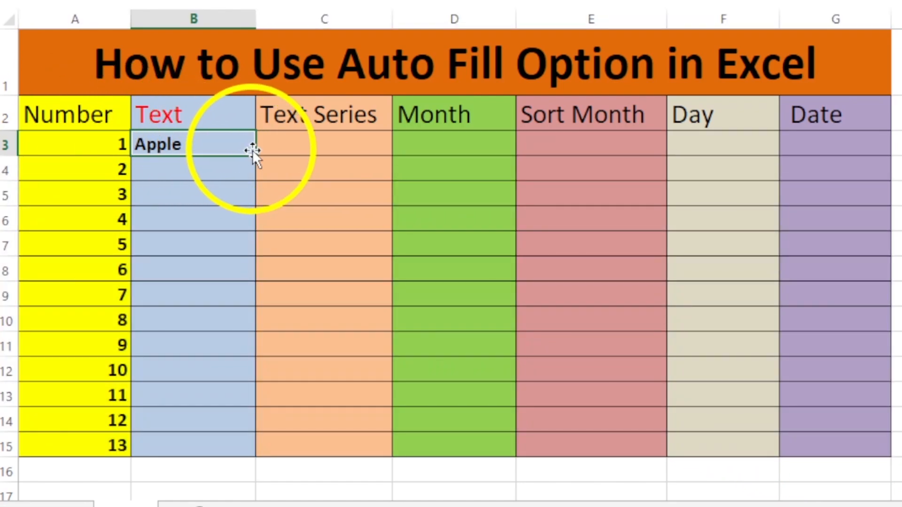
pyautogui.moveTo(254, 155); pyautogui.dragTo(263, 457)
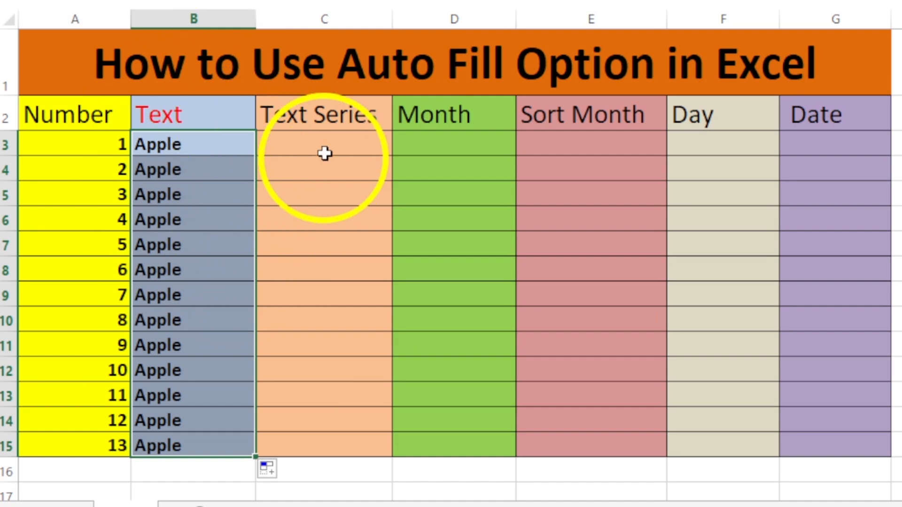
pyautogui.click(187, 146)
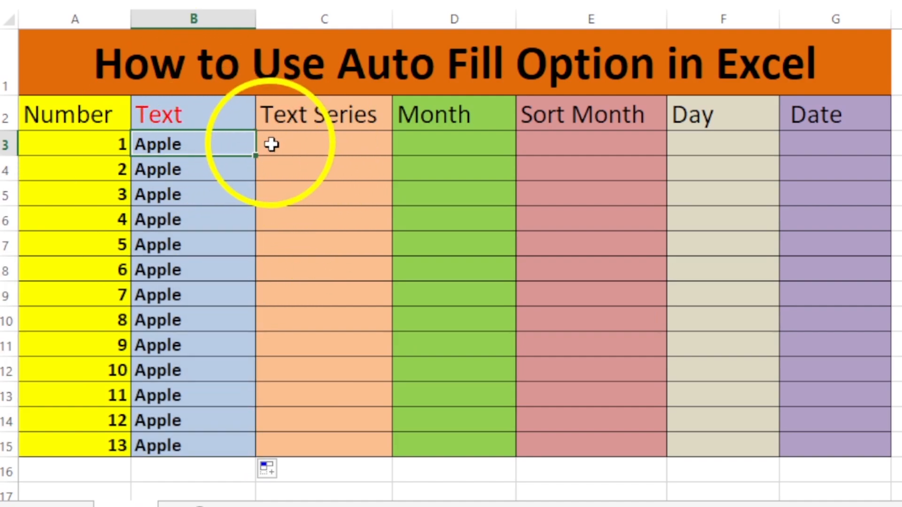
pyautogui.hotkey('ctrl', 'c')
pyautogui.click(322, 149)
pyautogui.hotkey('ctrl', 'v')
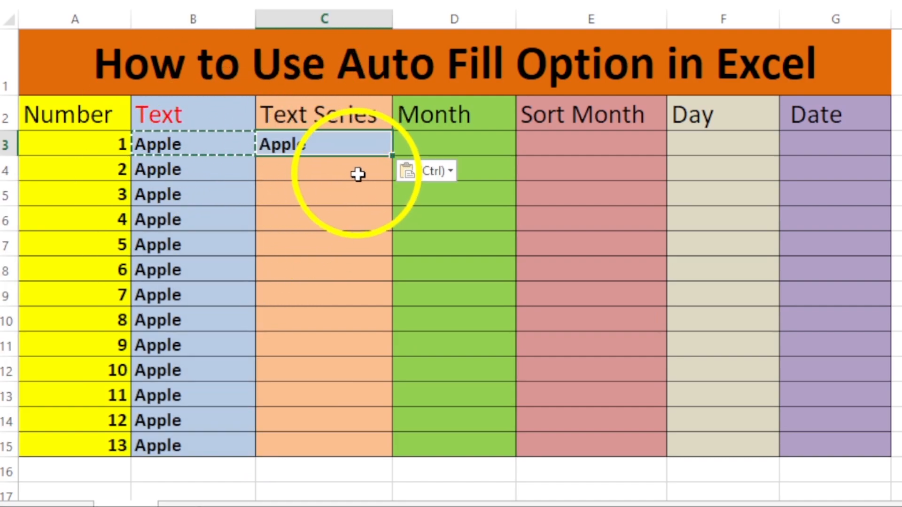
pyautogui.click(321, 165)
pyautogui.hotkey('ctrl', 'z')
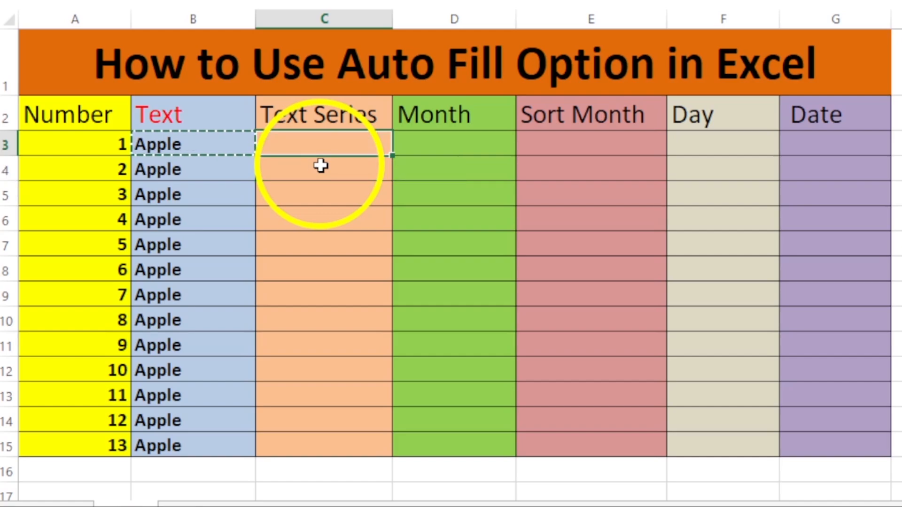
pyautogui.hotkey('ctrl', 'z')
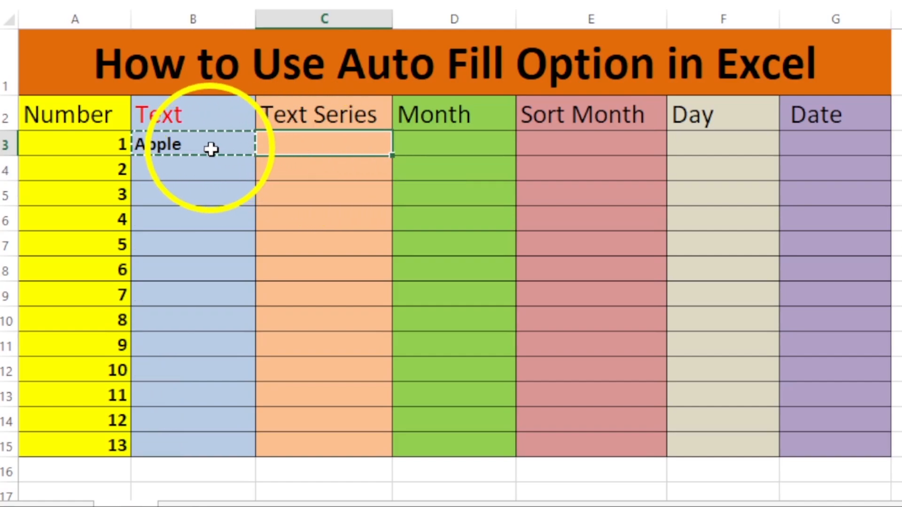
pyautogui.hotkey('ctrl', 'y')
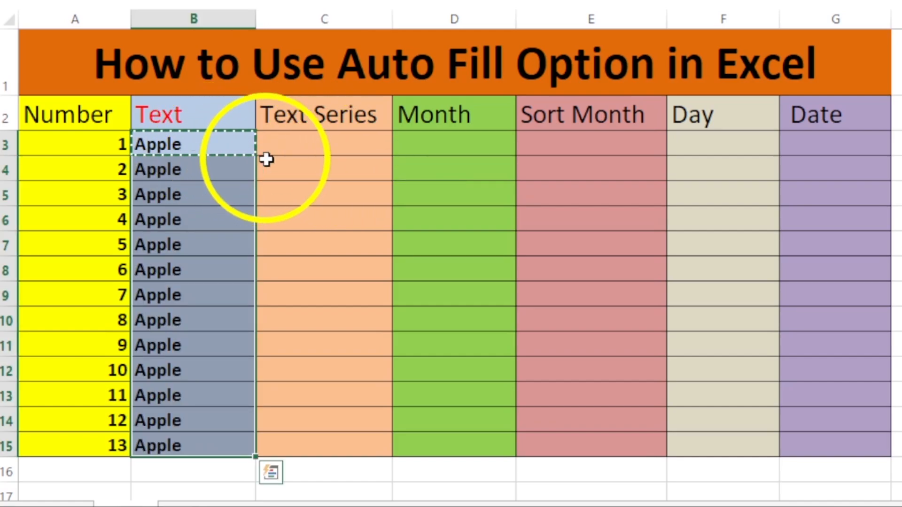
# Enter Apple, Mango and Orange in C3 to C5 and extend the repeating pattern down to C15.
pyautogui.click(281, 148)
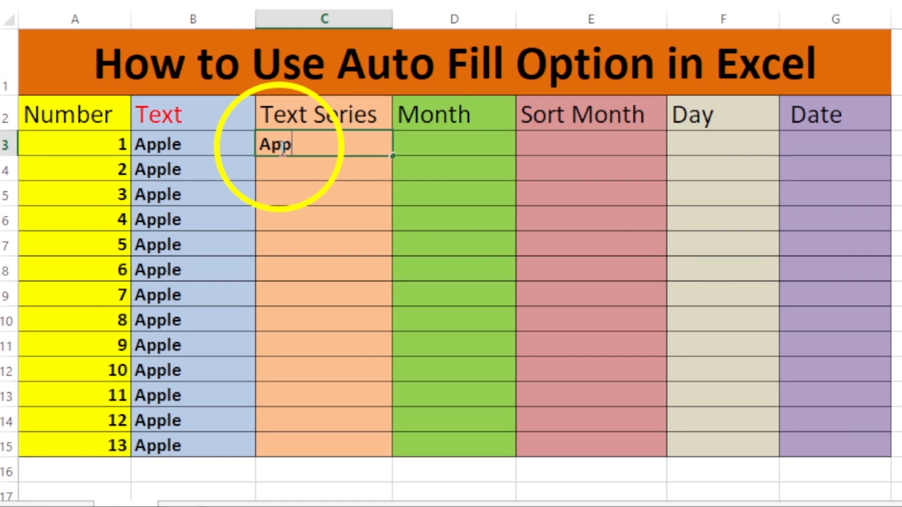
pyautogui.press('Return')
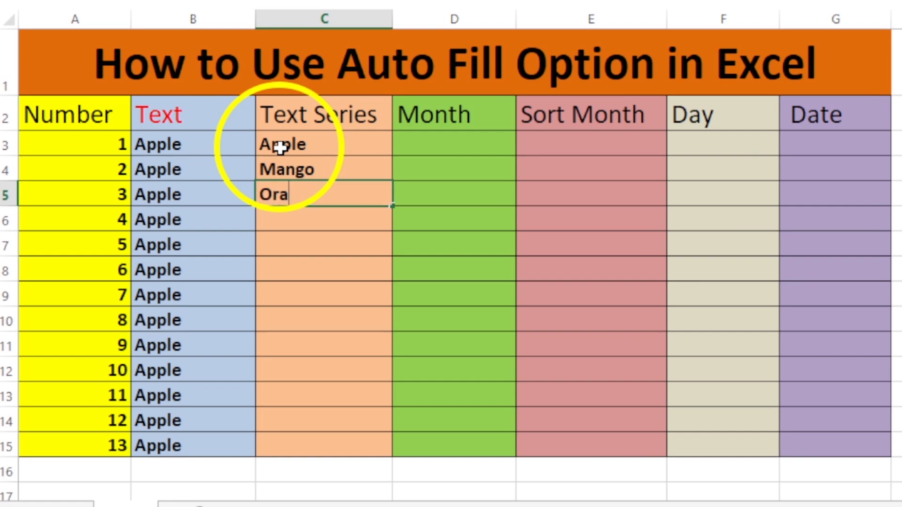
pyautogui.press('Return')
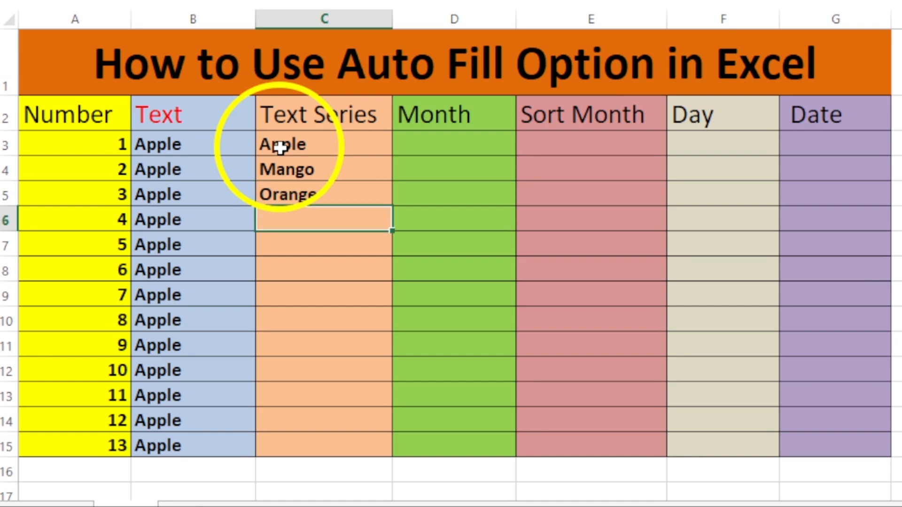
pyautogui.moveTo(284, 145); pyautogui.dragTo(297, 193)
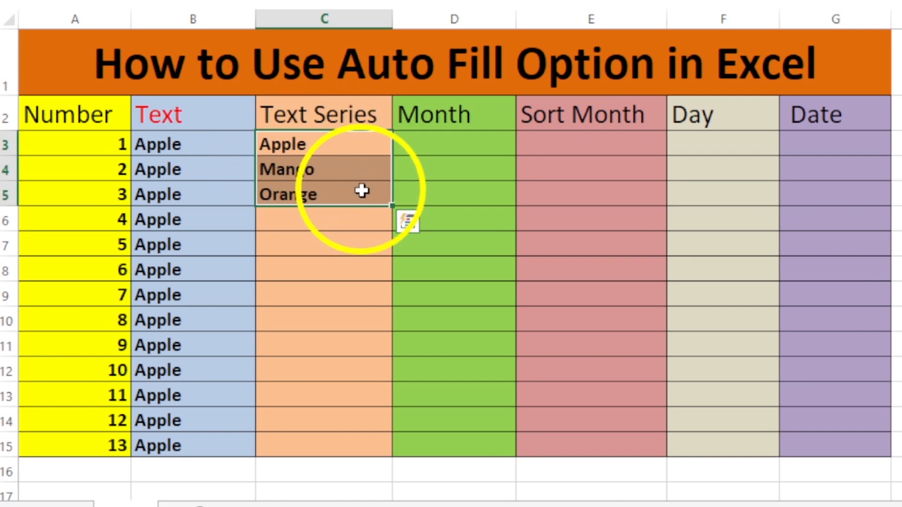
pyautogui.moveTo(392, 205); pyautogui.dragTo(396, 448)
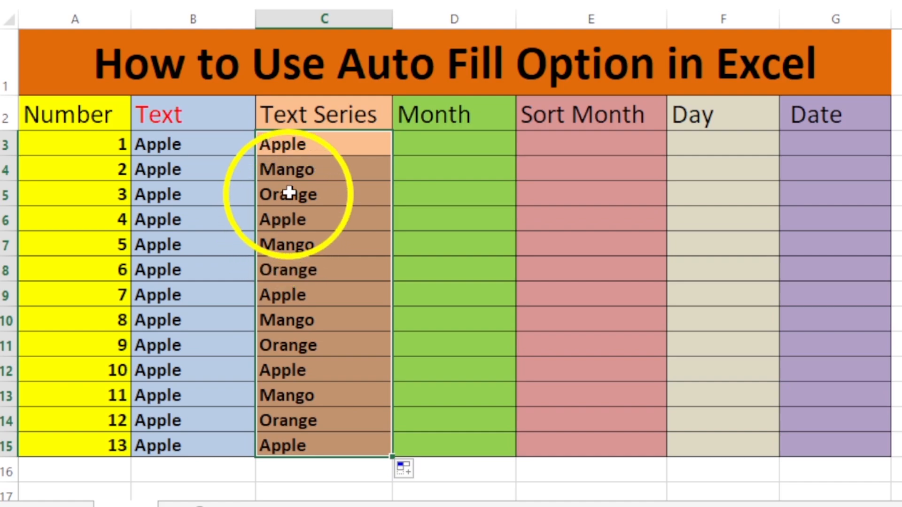
pyautogui.moveTo(298, 141); pyautogui.dragTo(294, 419)
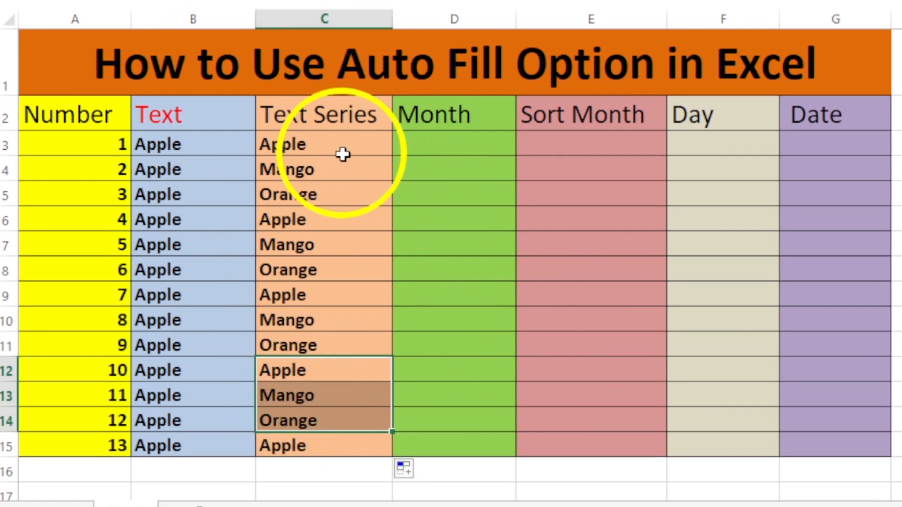
pyautogui.moveTo(347, 143); pyautogui.dragTo(346, 190)
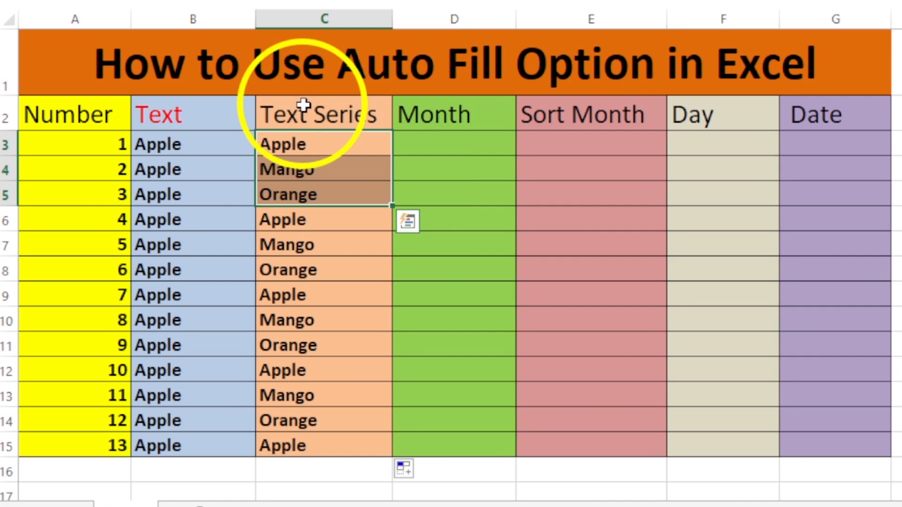
# Enter january in cell D3 under the Month heading.
pyautogui.click(338, 173)
pyautogui.click(428, 137)
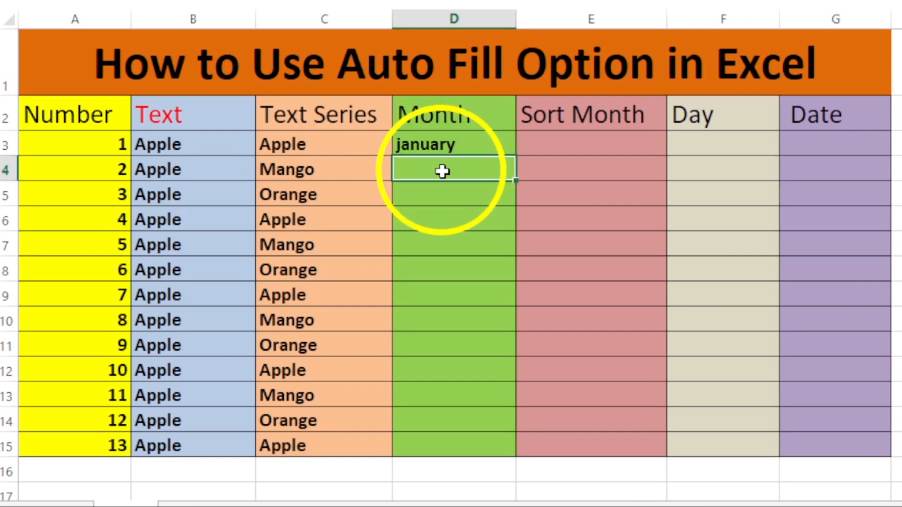
pyautogui.click(454, 144)
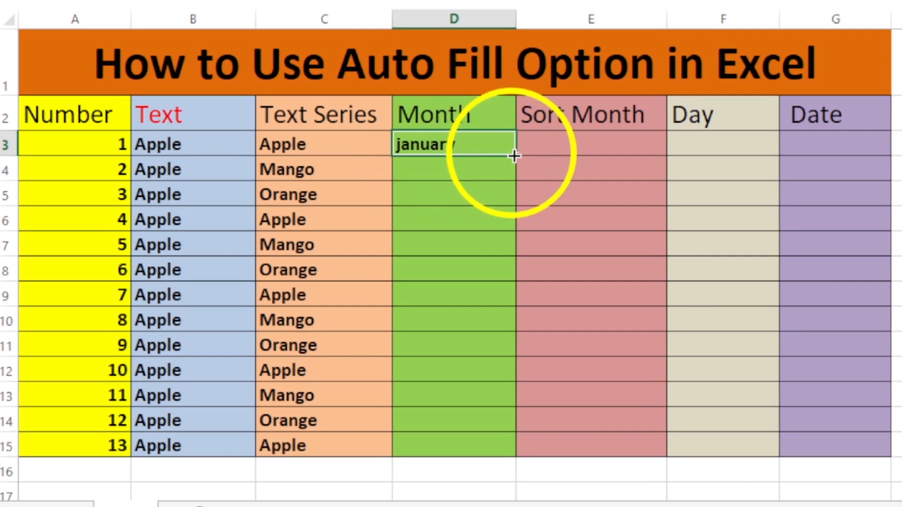
# Fill the month names from D3 down to D15 and undo the fill.
pyautogui.moveTo(515, 155); pyautogui.dragTo(479, 453)
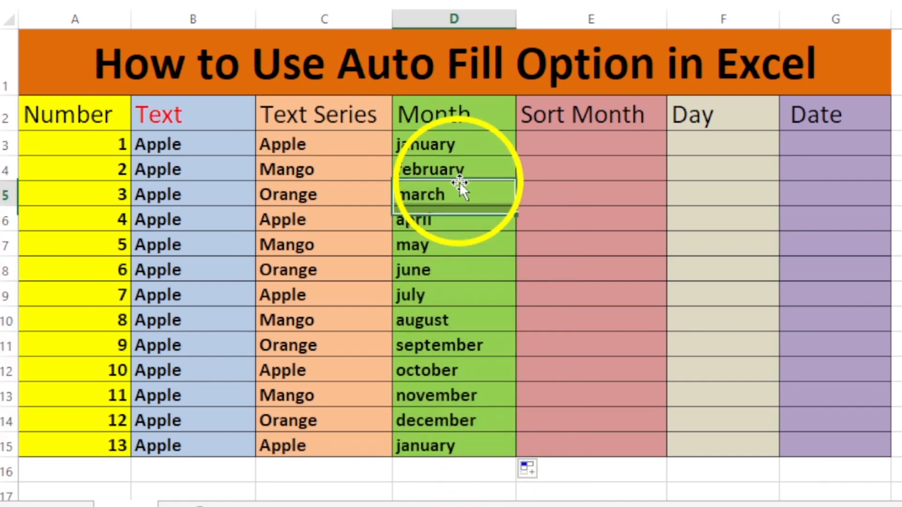
pyautogui.click(438, 246)
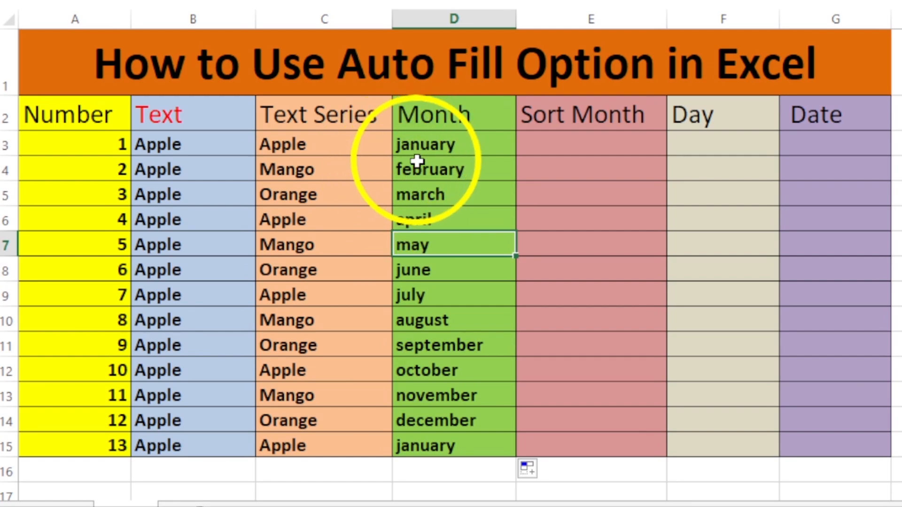
pyautogui.scroll(1, 417, 162)
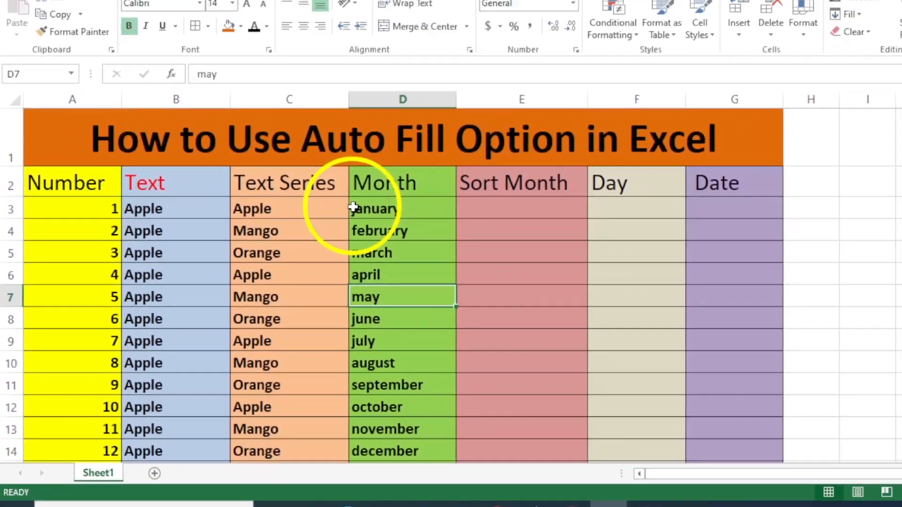
pyautogui.click(465, 89)
pyautogui.press('ctrl')
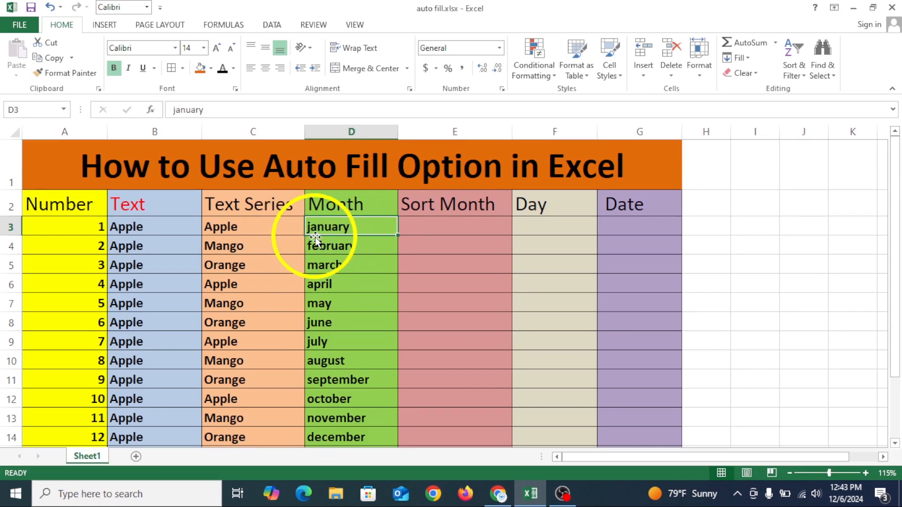
pyautogui.moveTo(319, 231); pyautogui.dragTo(314, 397)
pyautogui.hotkey('ctrl', 'z')
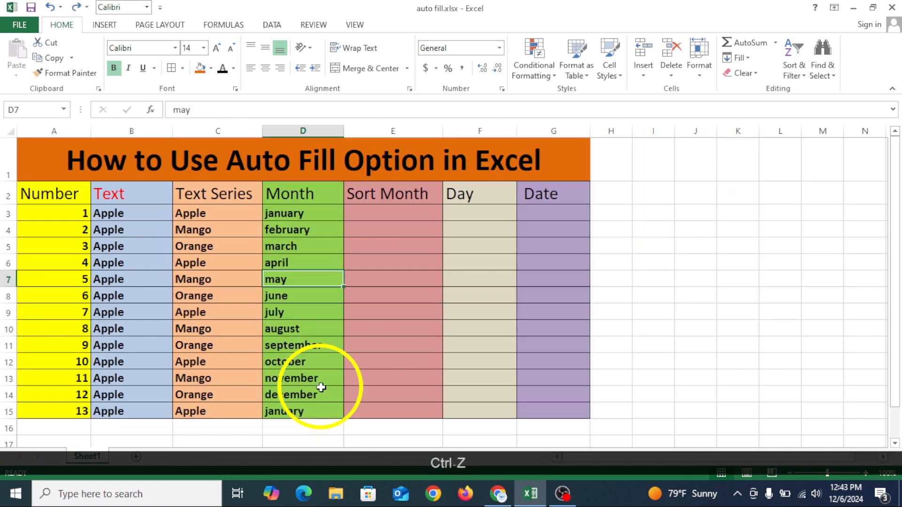
pyautogui.hotkey('ctrl', 'z')
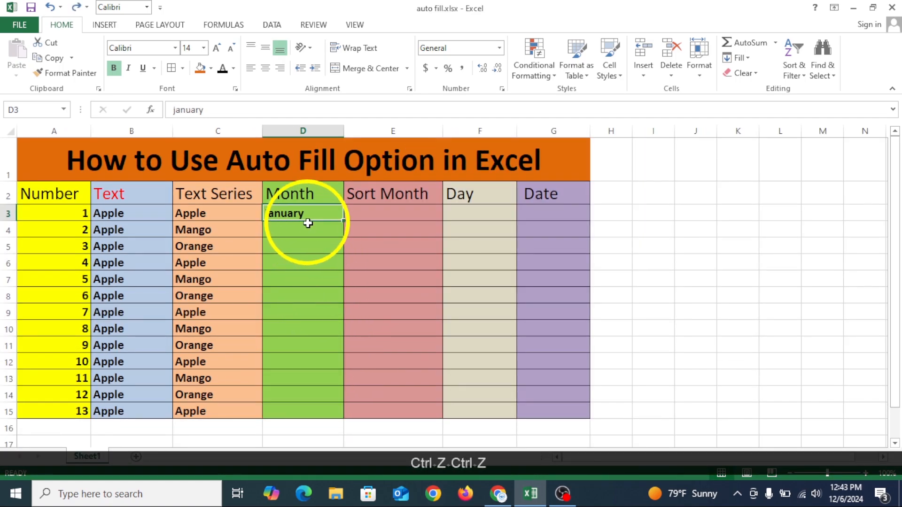
# Capitalise the entry in D3 as January and fill the month names down to D15.
pyautogui.doubleClick(268, 214)
pyautogui.press('BackSpace')
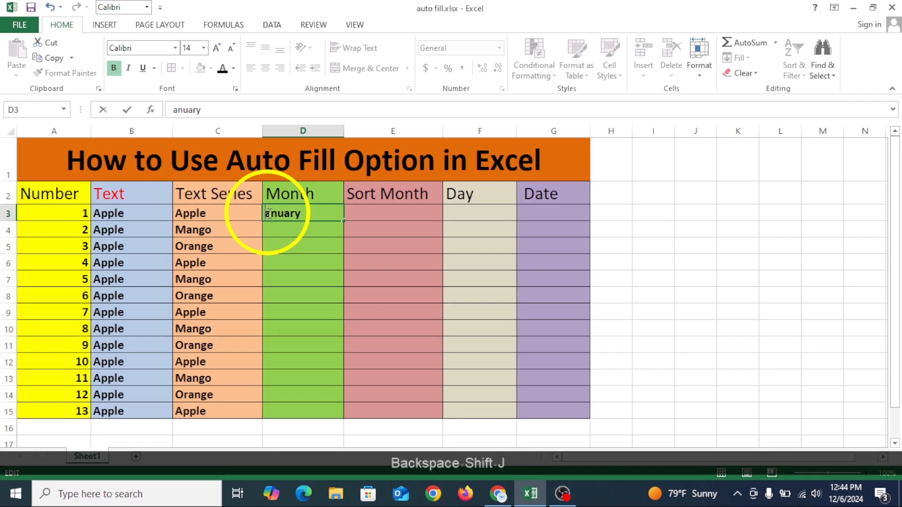
pyautogui.write('J')
pyautogui.press('Return')
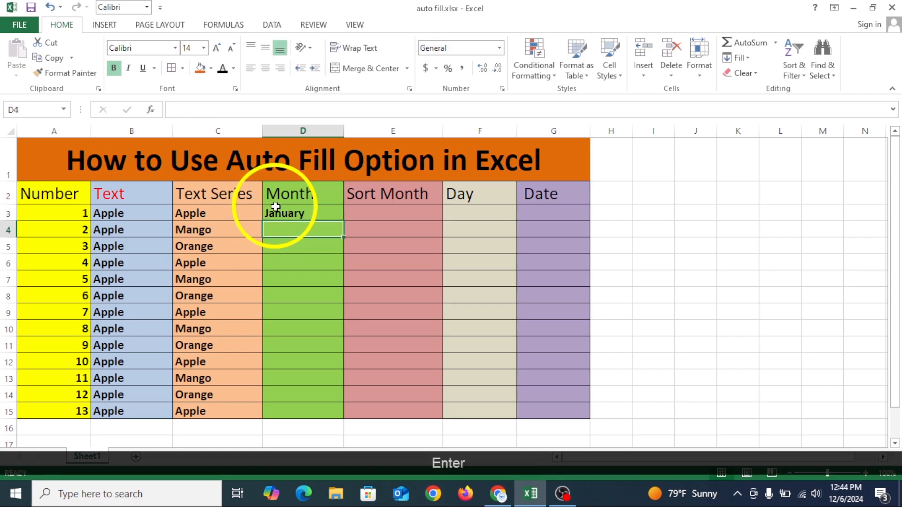
pyautogui.click(272, 210)
pyautogui.moveTo(345, 221); pyautogui.dragTo(342, 416)
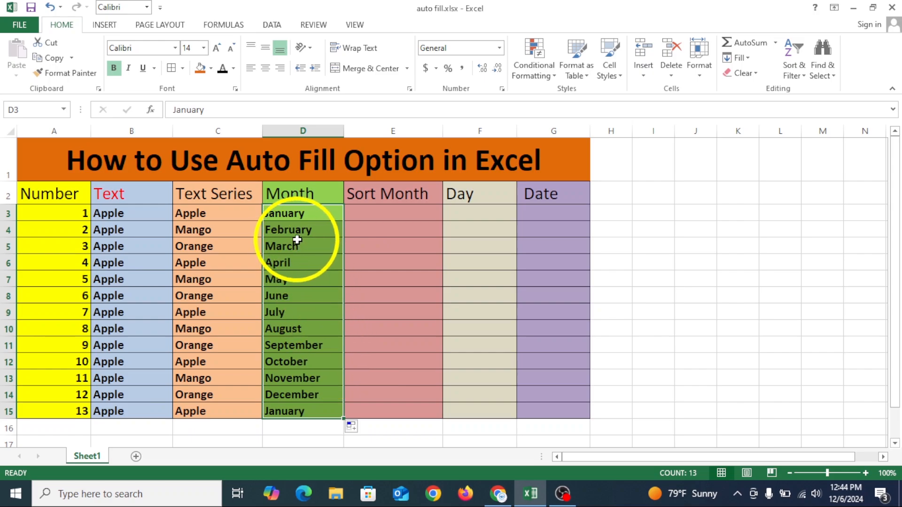
pyautogui.moveTo(296, 229); pyautogui.dragTo(291, 413)
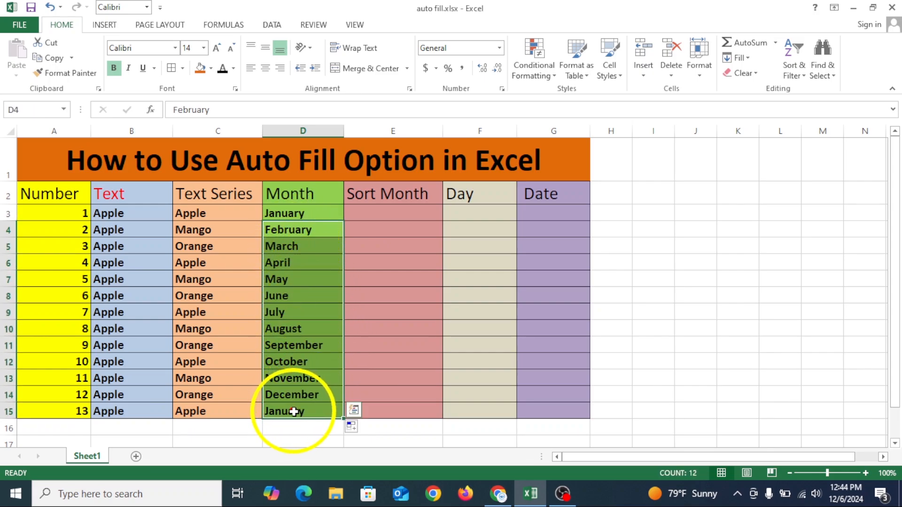
# Enter Jan in E3 under Sort Month and fill the abbreviated month names down to E15.
pyautogui.click(369, 213)
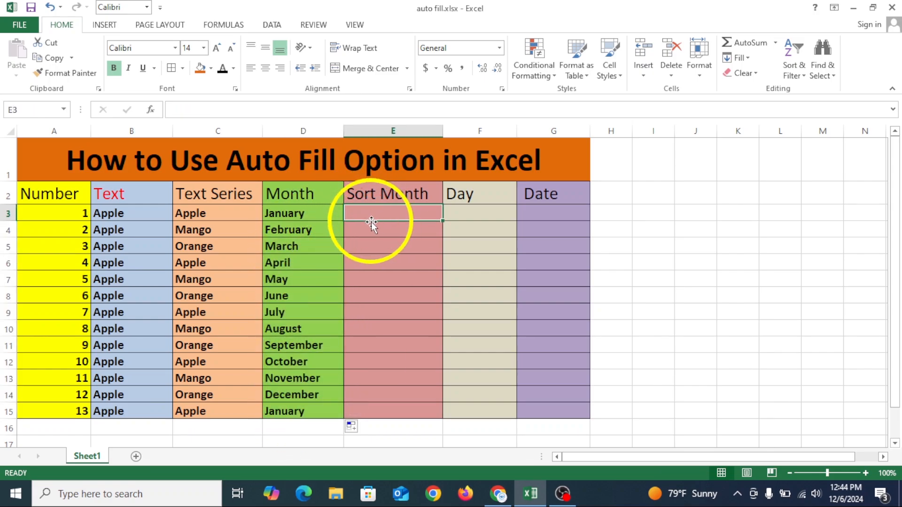
pyautogui.write('J')
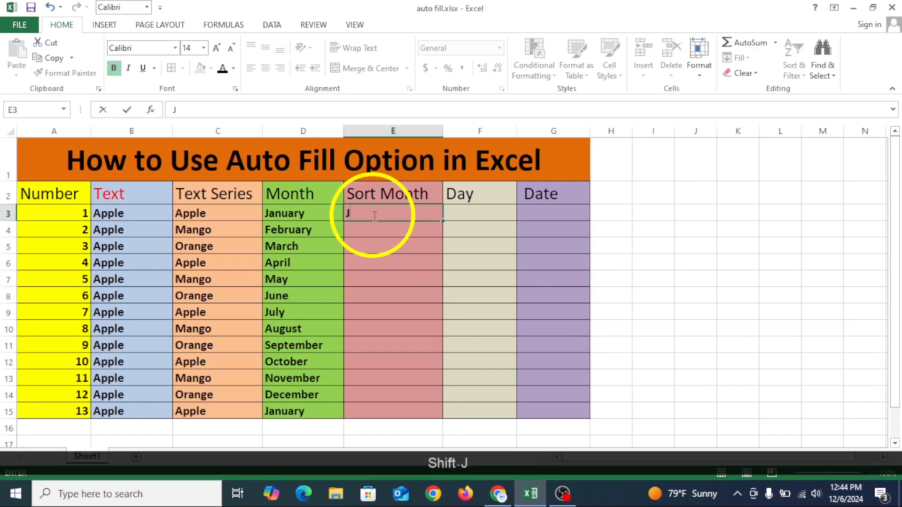
pyautogui.write('an')
pyautogui.press('Return')
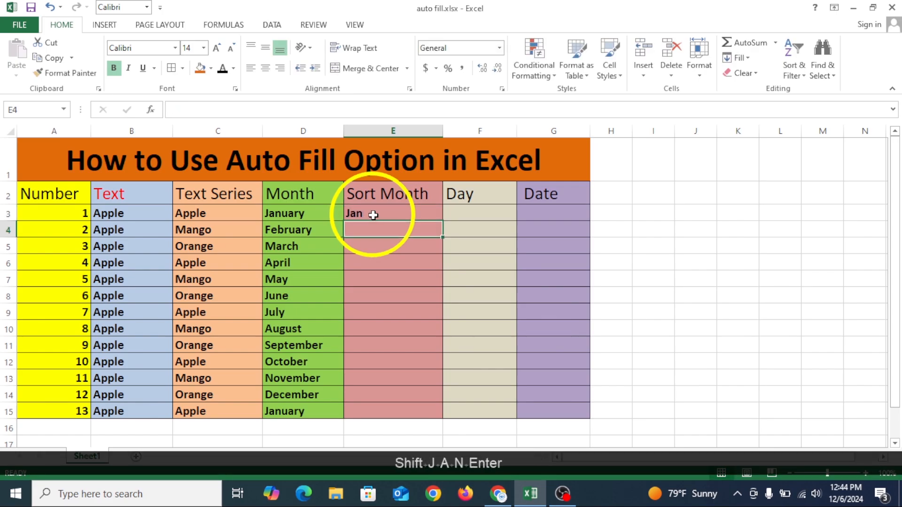
pyautogui.click(374, 215)
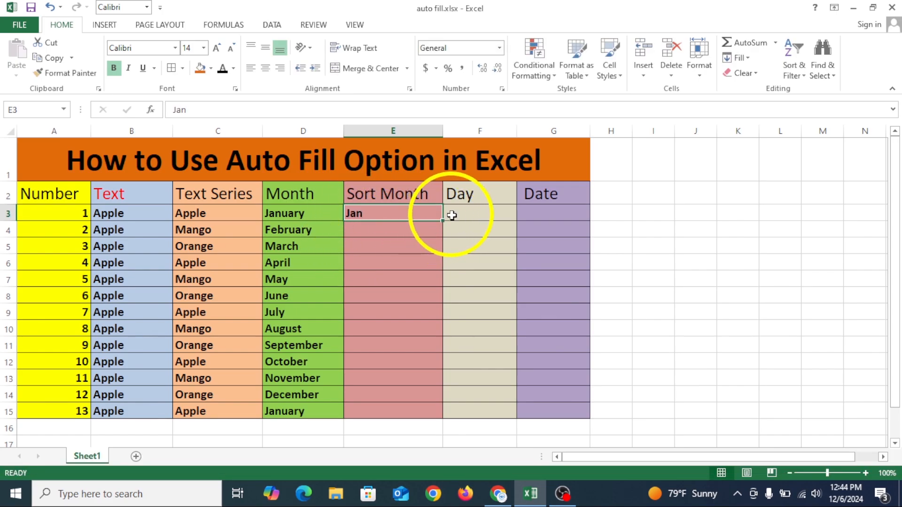
pyautogui.moveTo(442, 220); pyautogui.dragTo(413, 414)
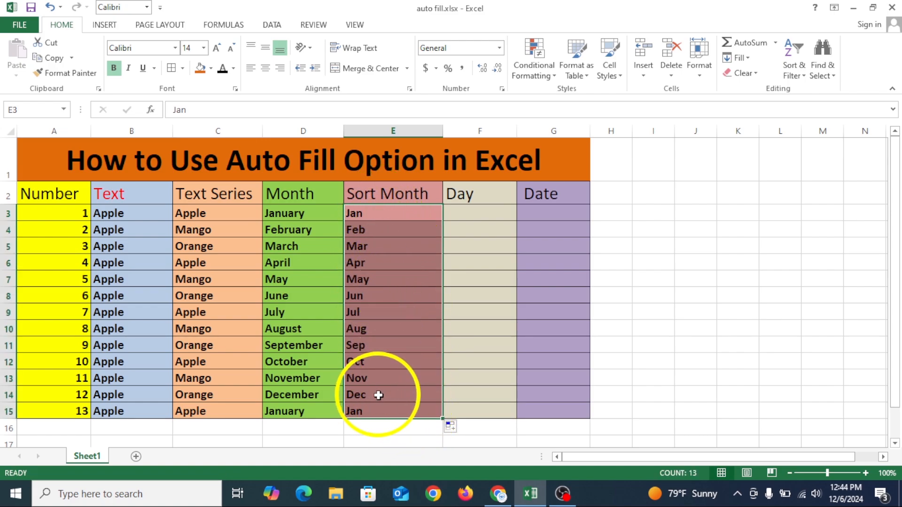
pyautogui.click(375, 214)
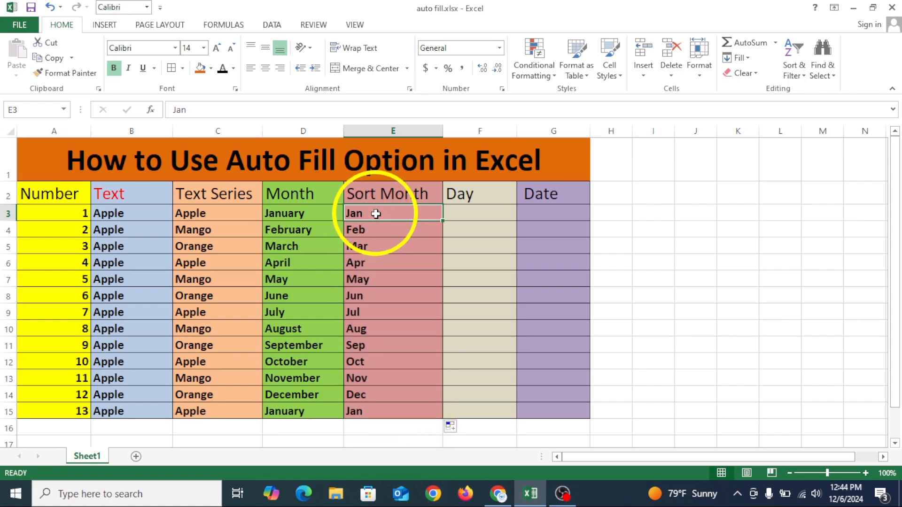
pyautogui.moveTo(376, 216); pyautogui.dragTo(382, 413)
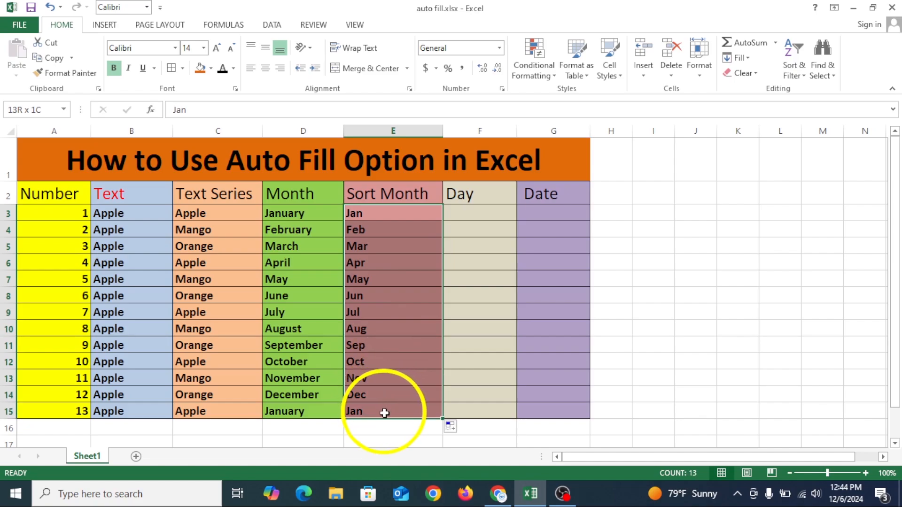
# Clear the contents of E3:E15 and enter January in E3 and March in E4.
pyautogui.rightClick(396, 227)
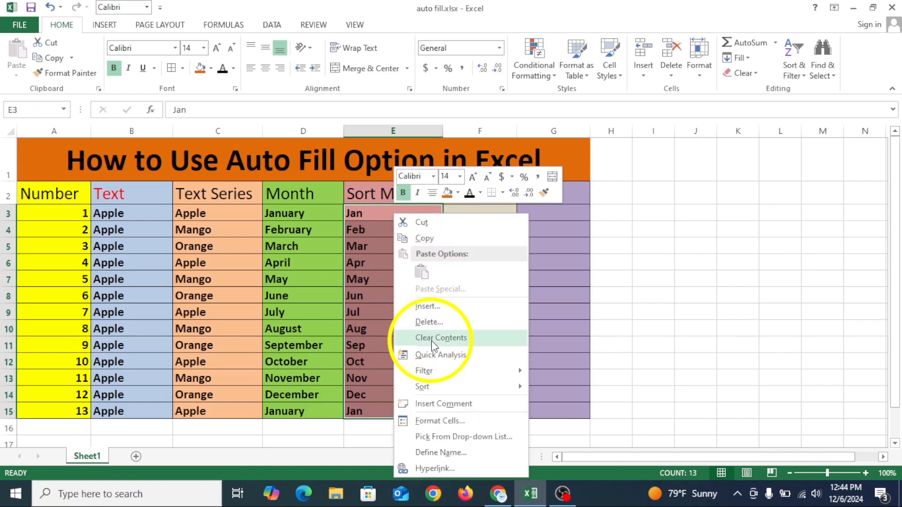
pyautogui.click(431, 339)
pyautogui.click(375, 216)
pyautogui.write('Ja')
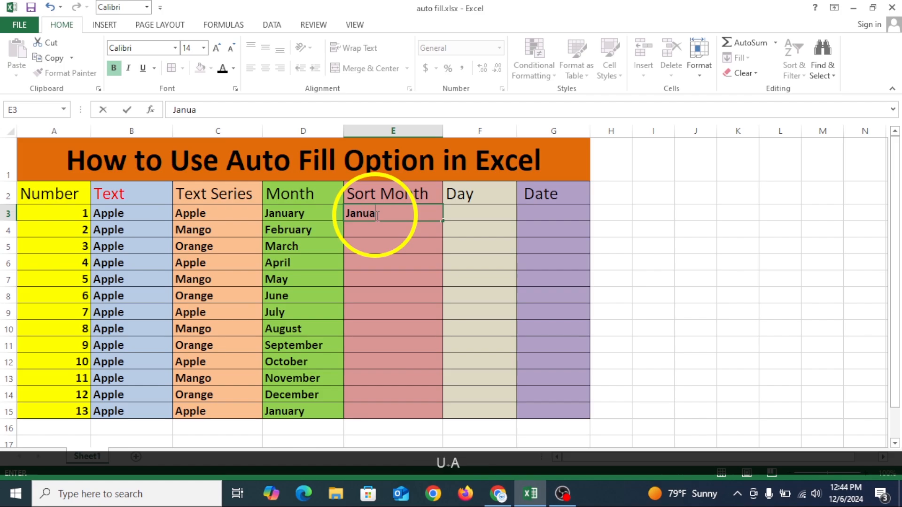
pyautogui.press('Return')
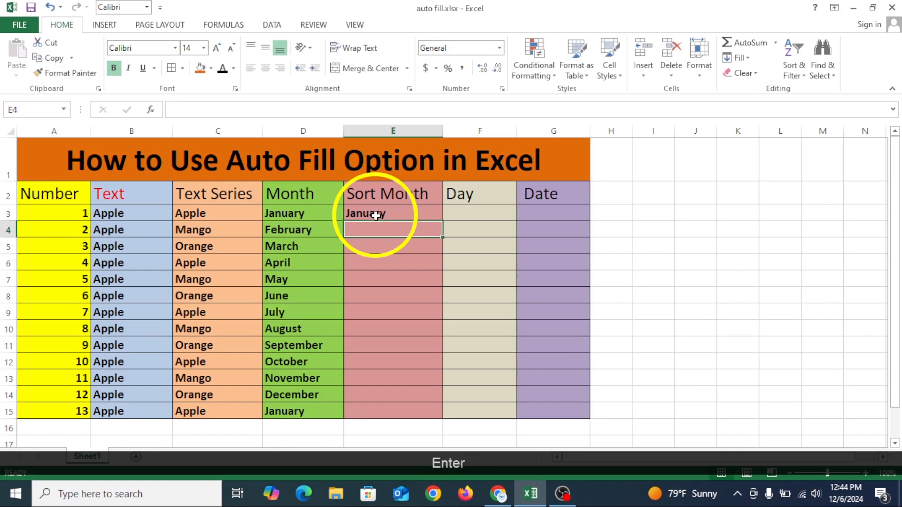
pyautogui.write('March')
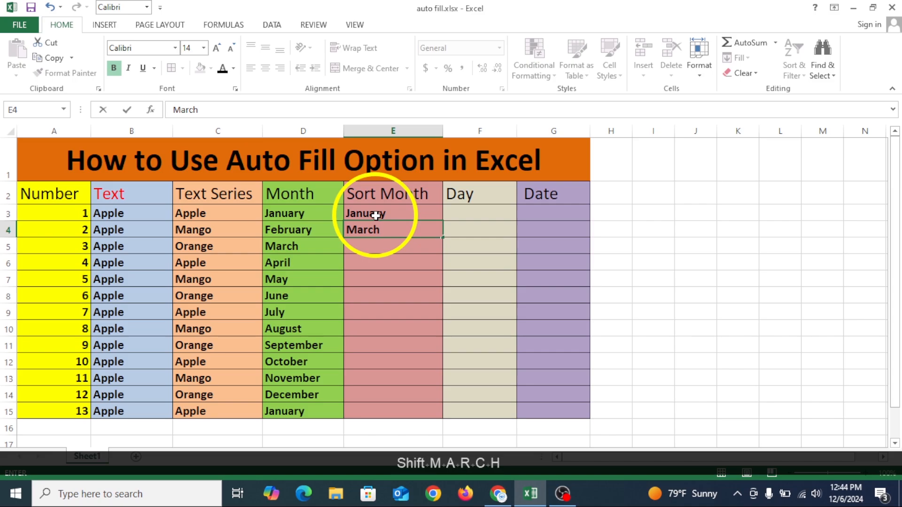
pyautogui.press('Return')
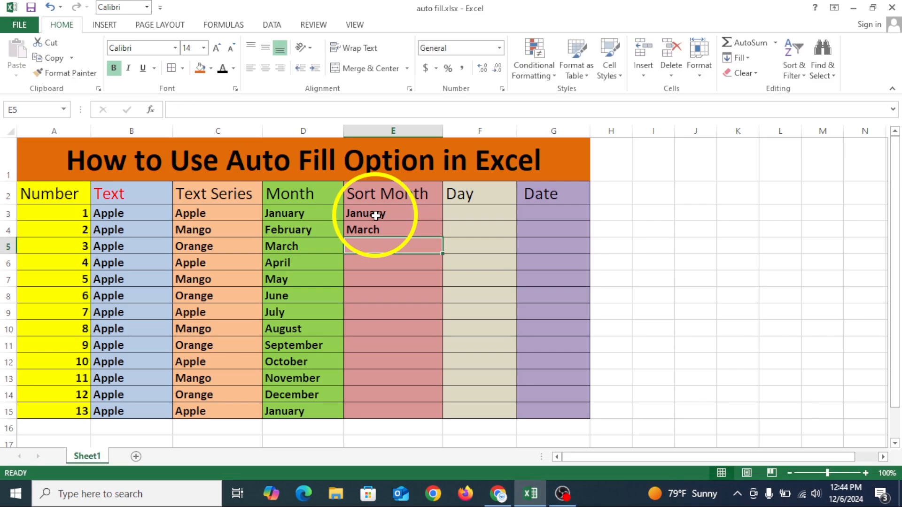
# Enter May in E5 and fill the every-other-month pattern from E3:E5 down to E15.
pyautogui.write('M')
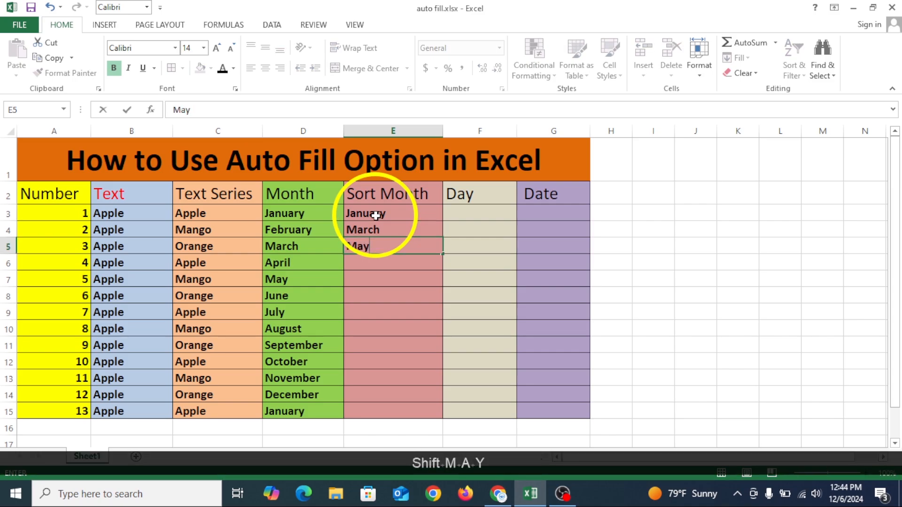
pyautogui.write('ay')
pyautogui.press('Return')
pyautogui.moveTo(376, 216); pyautogui.dragTo(378, 245)
pyautogui.moveTo(442, 253); pyautogui.dragTo(436, 416)
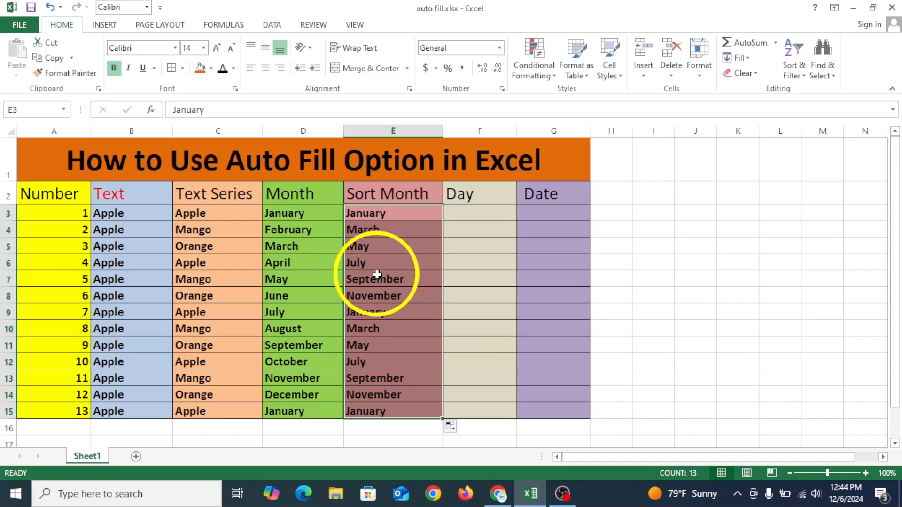
# Examine the alternating month sequence in the Sort Month column and compare it with the Month column.
pyautogui.moveTo(403, 215); pyautogui.dragTo(383, 212)
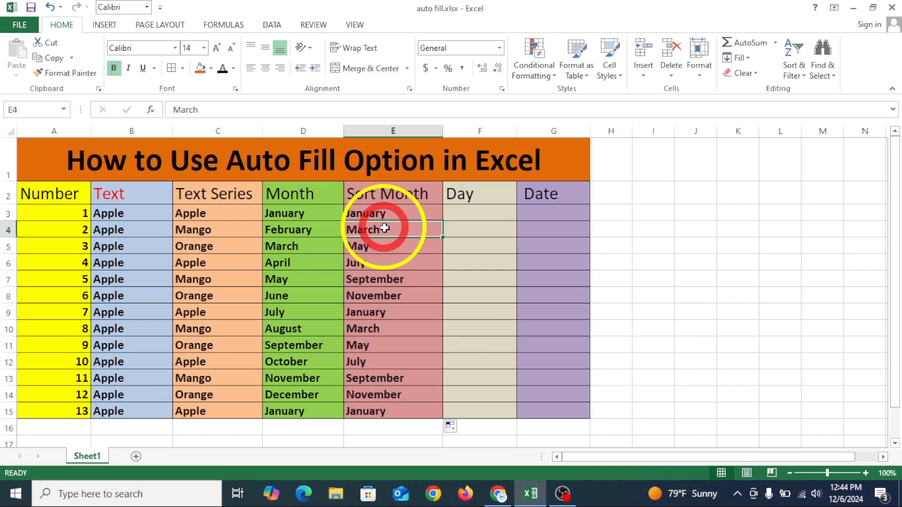
pyautogui.click(388, 245)
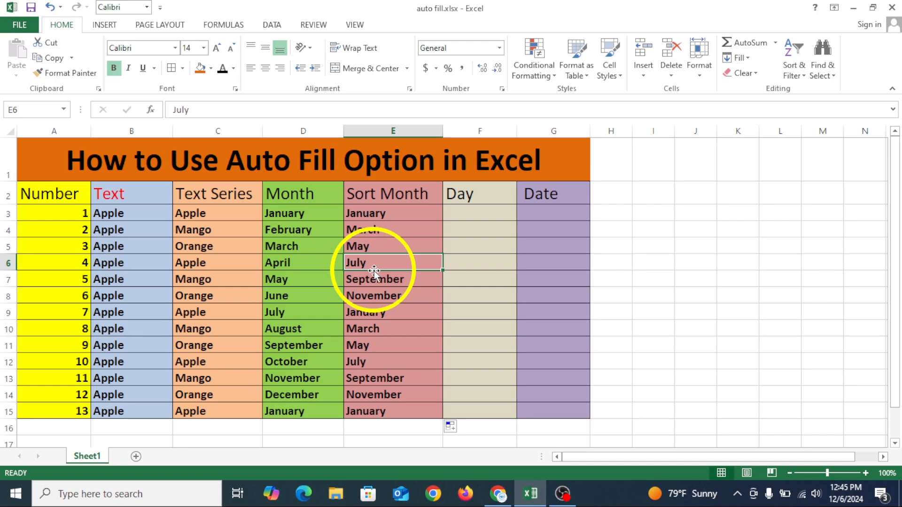
pyautogui.click(373, 278)
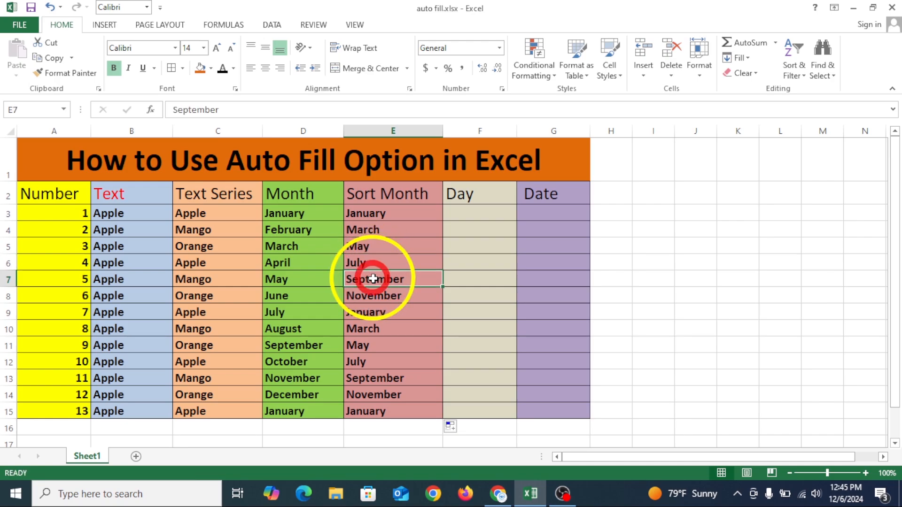
pyautogui.click(372, 296)
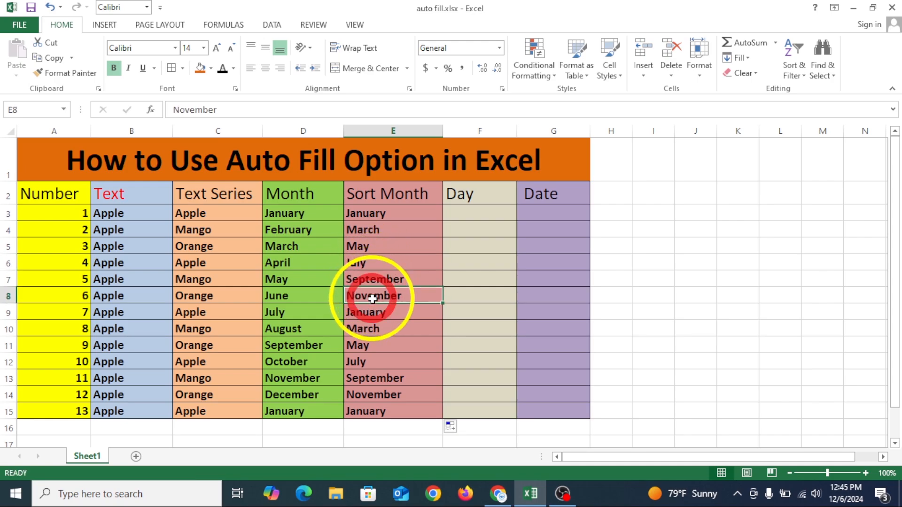
pyautogui.moveTo(383, 218); pyautogui.dragTo(347, 268)
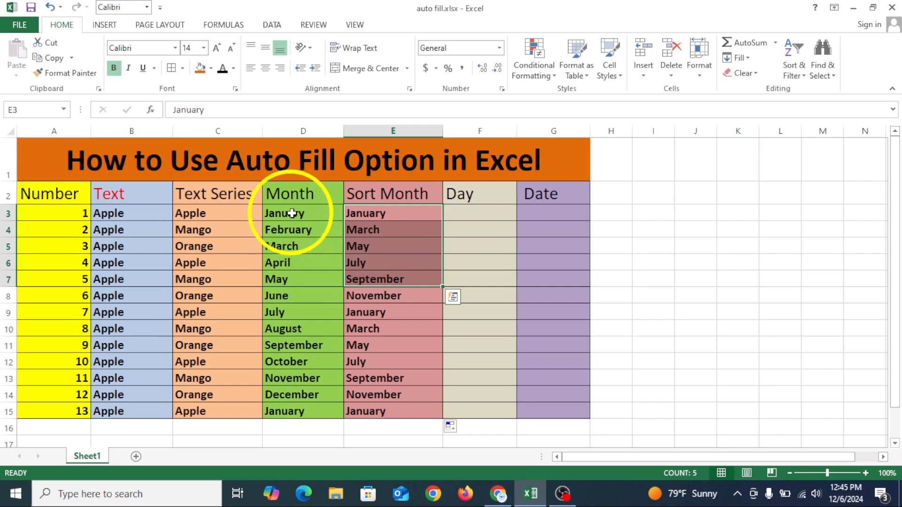
pyautogui.moveTo(362, 210); pyautogui.dragTo(397, 217)
pyautogui.click(397, 222)
pyautogui.click(387, 226)
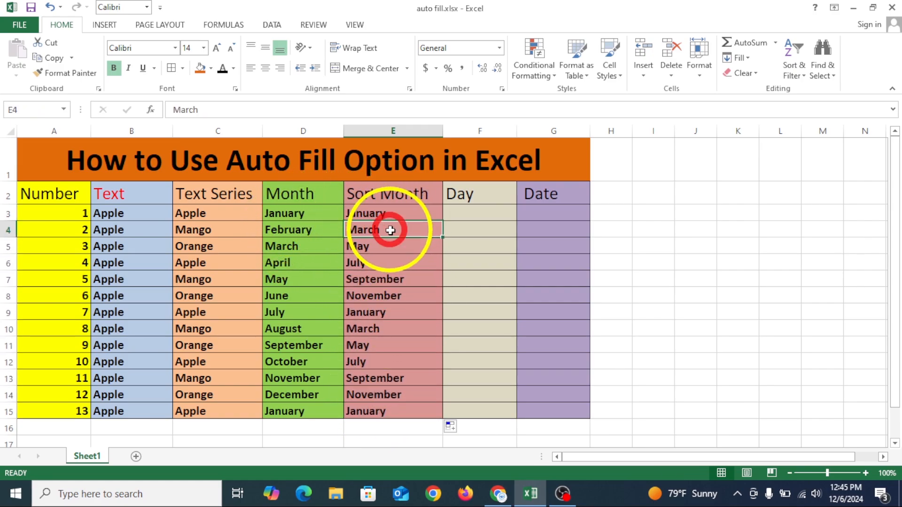
pyautogui.moveTo(390, 213); pyautogui.dragTo(386, 394)
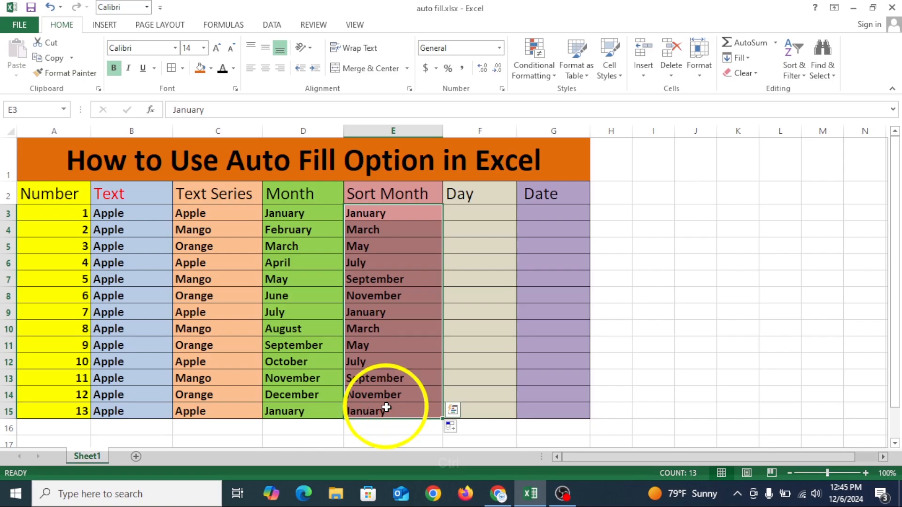
# Undo the Sort Month fill and the month entries in E3:E5.
pyautogui.hotkey('ctrl', 'z')
pyautogui.hotkey('ctrl', 'z')
pyautogui.hotkey('ctrl', 'z')
pyautogui.hotkey('ctrl', 'z')
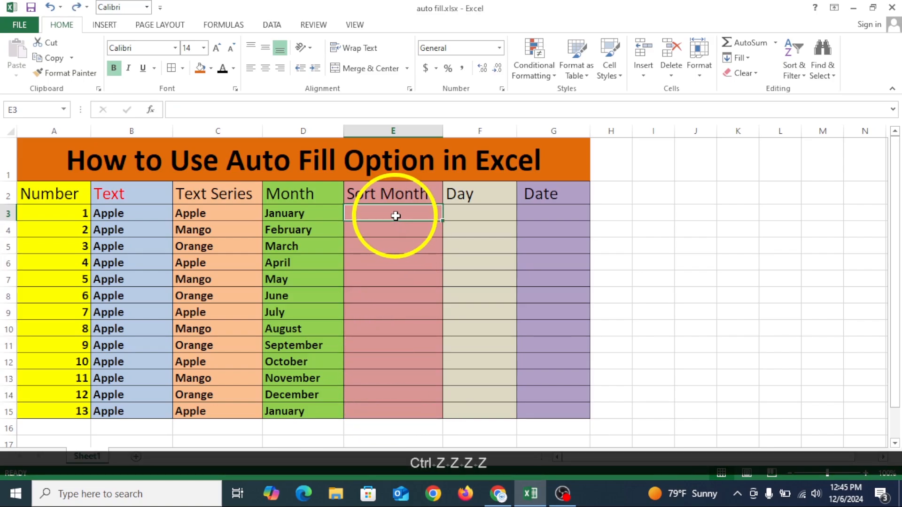
# Enter jan in E3 under Sort Month and fill the abbreviated month names down to E15.
pyautogui.write('jan')
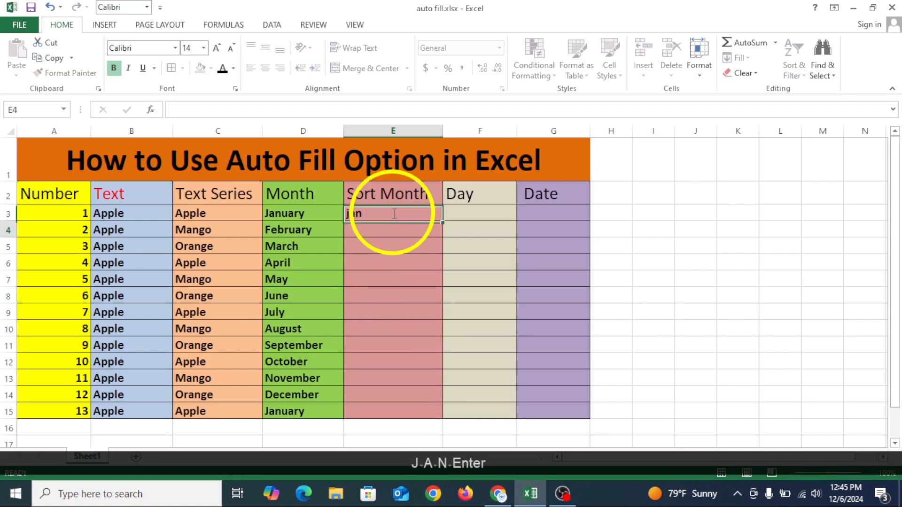
pyautogui.press('Return')
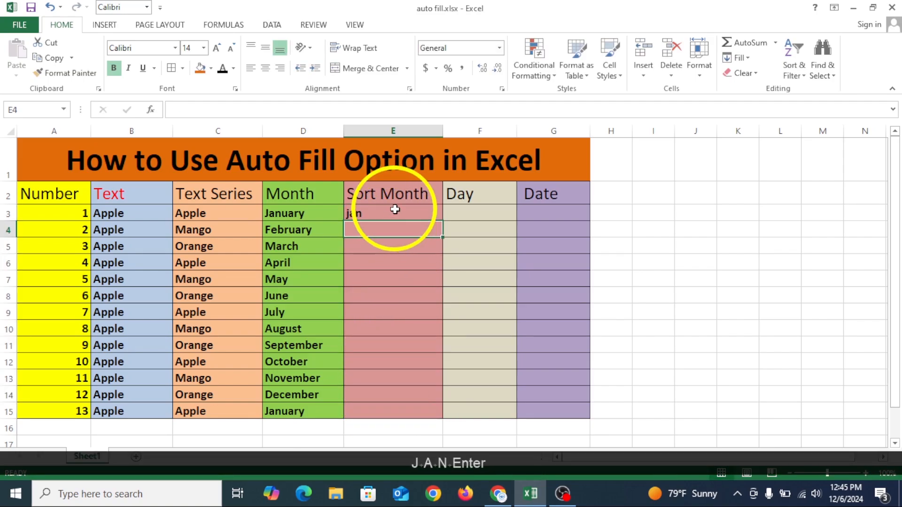
pyautogui.click(440, 214)
pyautogui.moveTo(443, 221); pyautogui.dragTo(446, 419)
# Enter Sunday in F3 under Day and fill the weekday names down to F15.
pyautogui.click(497, 211)
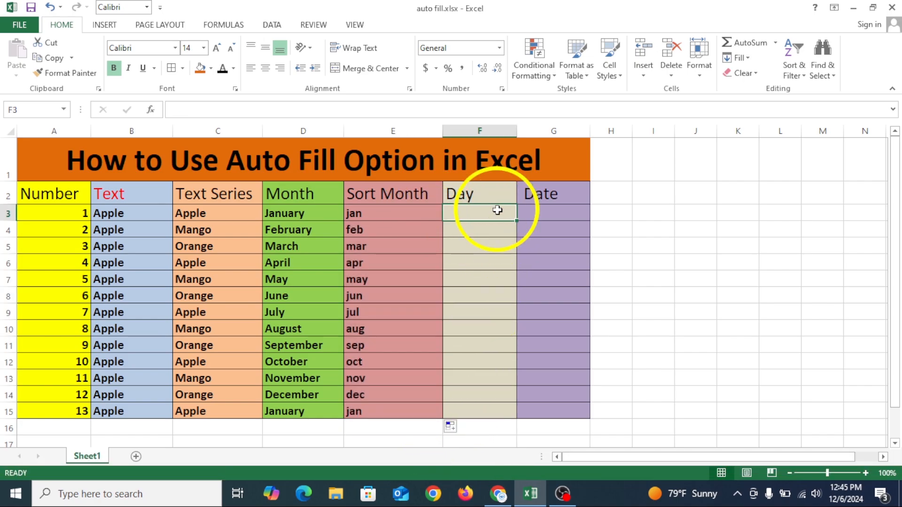
pyautogui.write('Sunday')
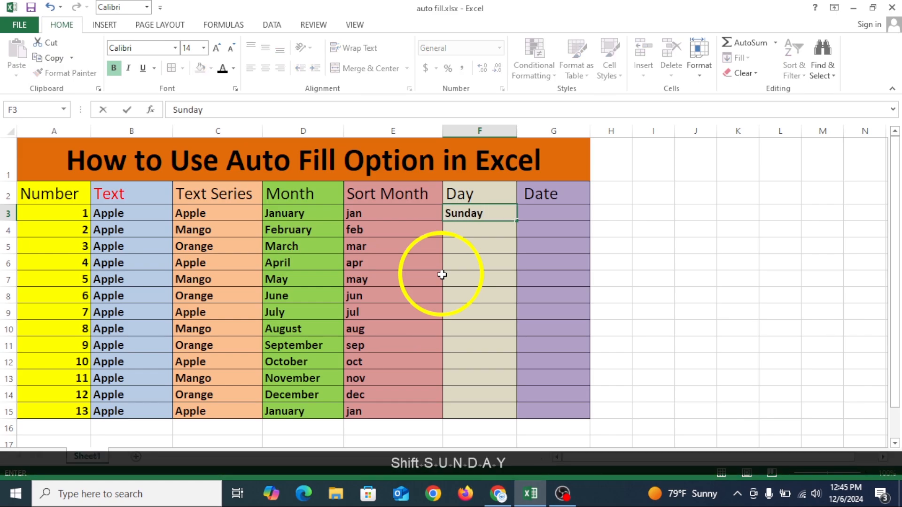
pyautogui.press('Return')
pyautogui.click(493, 216)
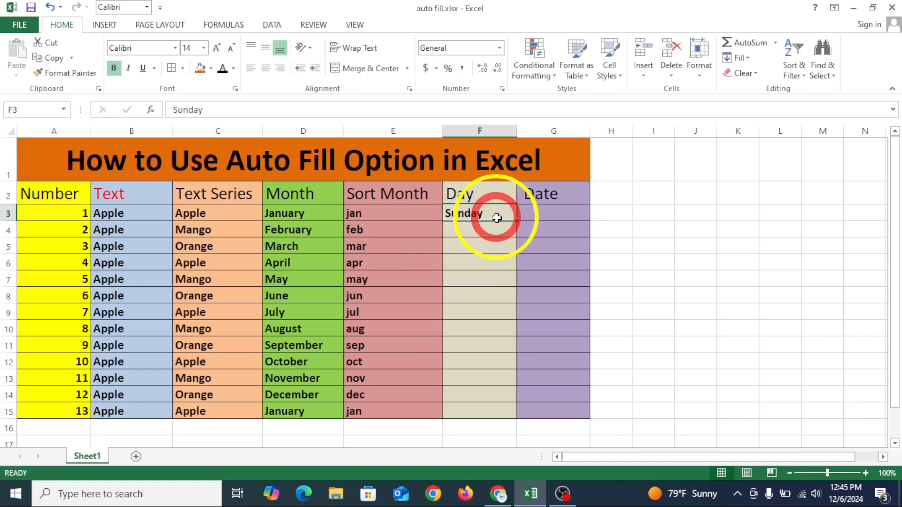
pyautogui.moveTo(517, 219); pyautogui.dragTo(498, 415)
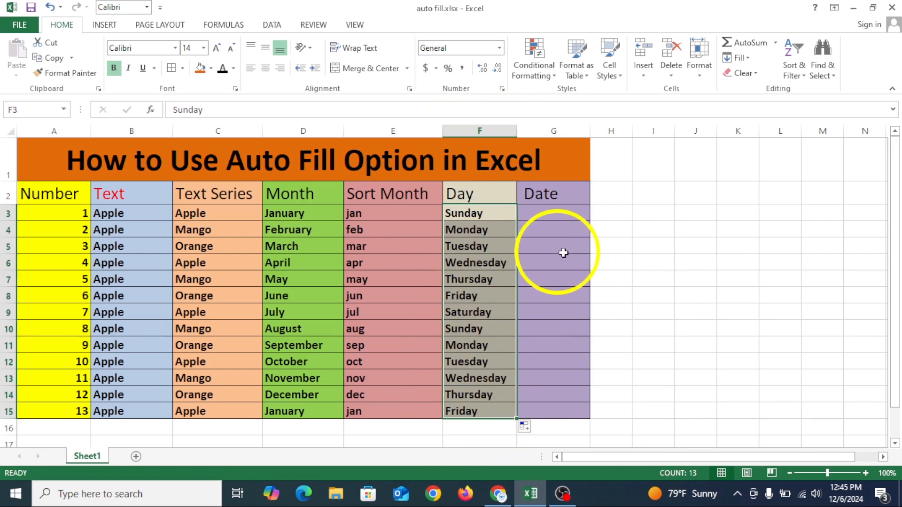
# Enter 10/10/2021 in G3 under Date, fill the dates down to G15 and undo the fill.
pyautogui.click(567, 214)
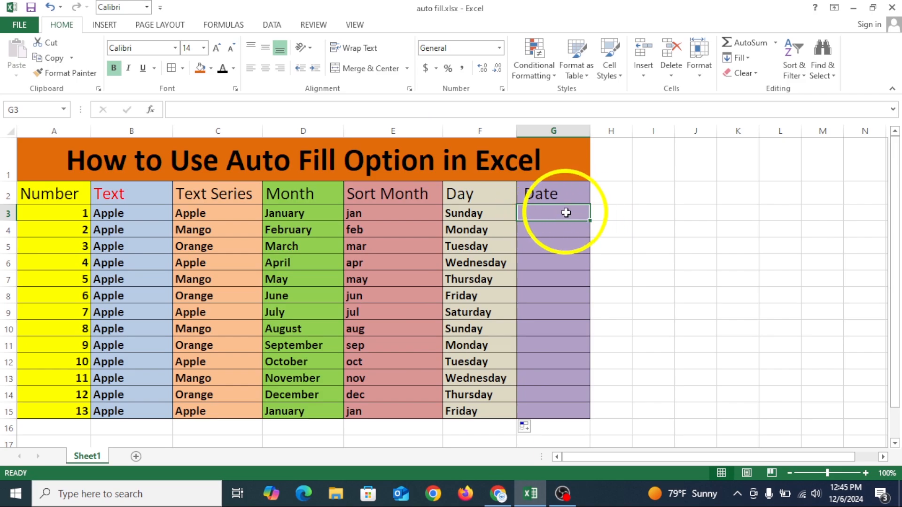
pyautogui.write('10')
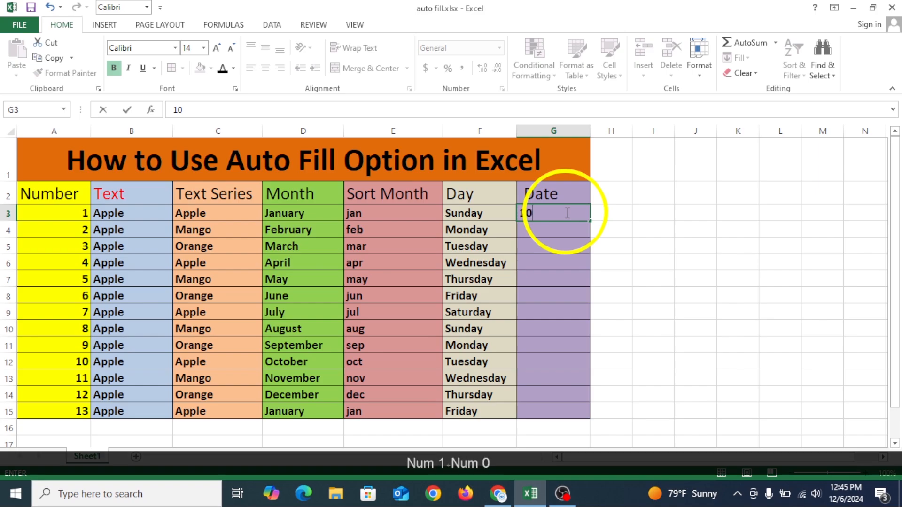
pyautogui.write('/')
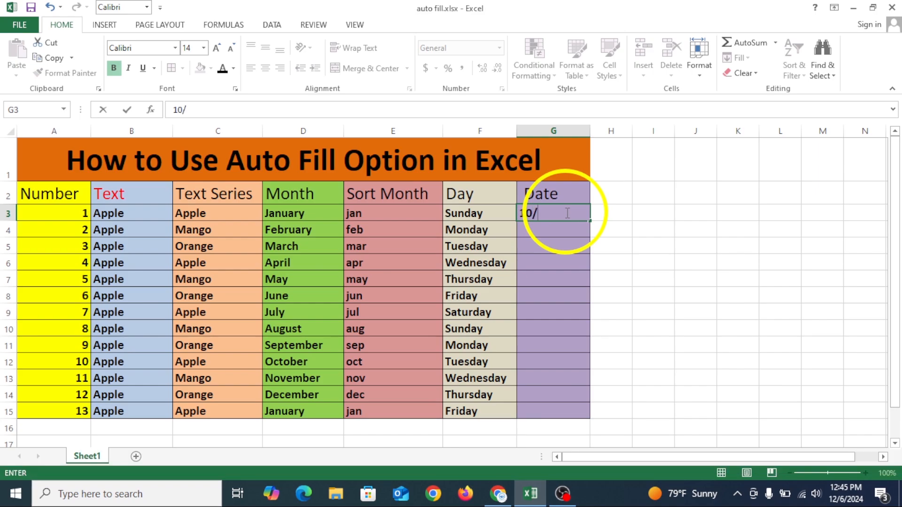
pyautogui.write('10/2021')
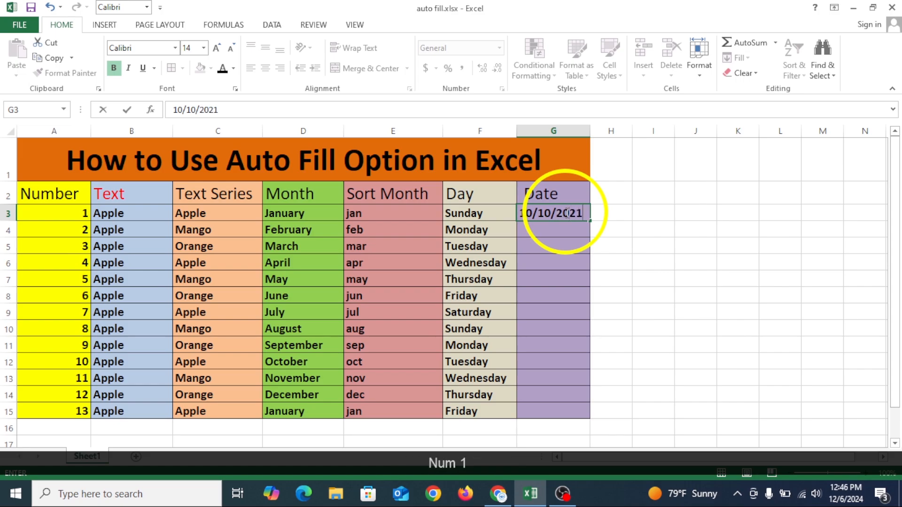
pyautogui.press('Return')
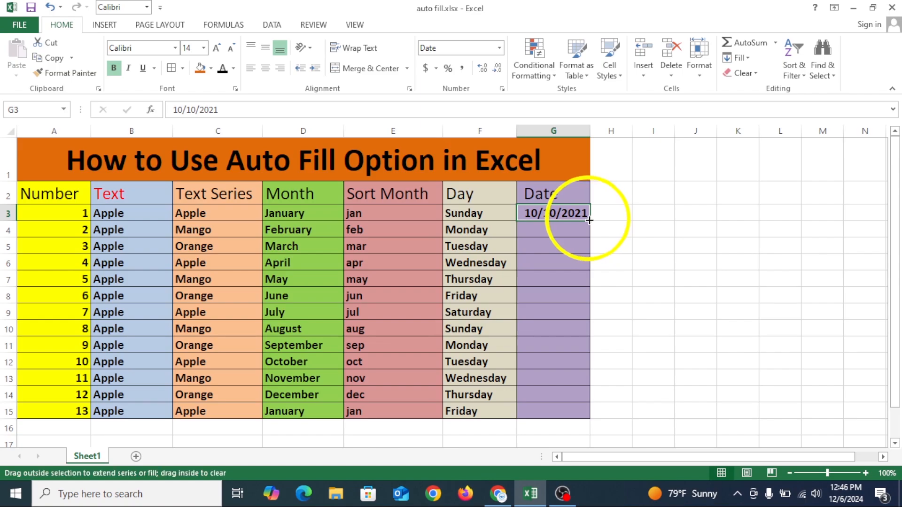
pyautogui.moveTo(589, 220); pyautogui.dragTo(573, 414)
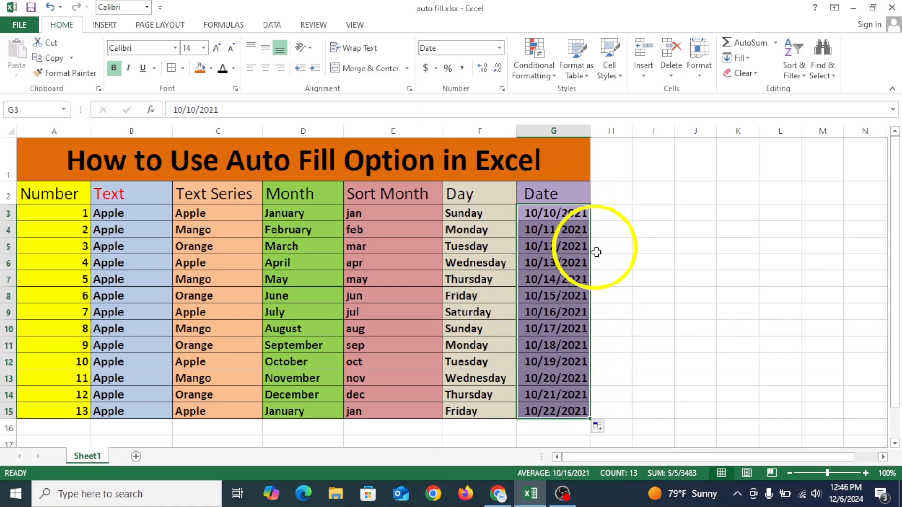
pyautogui.hotkey('ctrl', 'z')
# Enter the time 8:20 in H3 beside the Date column and change it to 8:00.
pyautogui.click(611, 201)
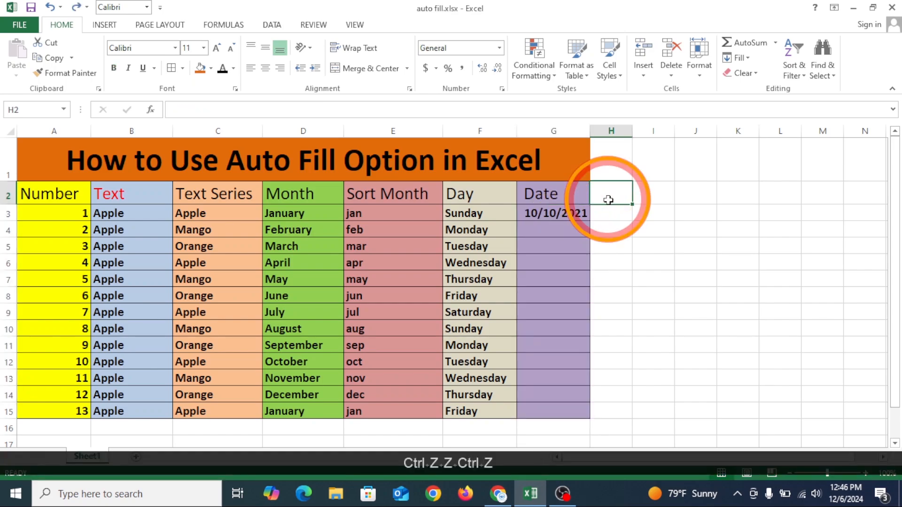
pyautogui.click(611, 212)
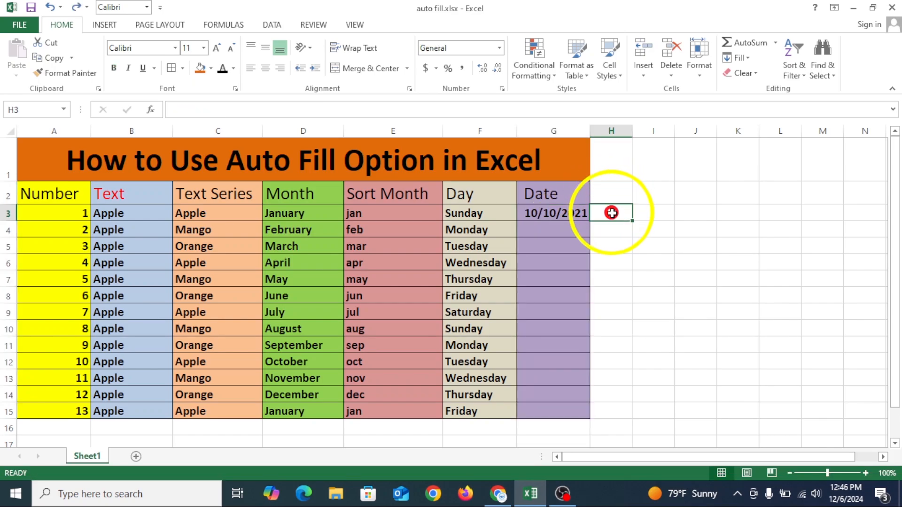
pyautogui.write('8:20')
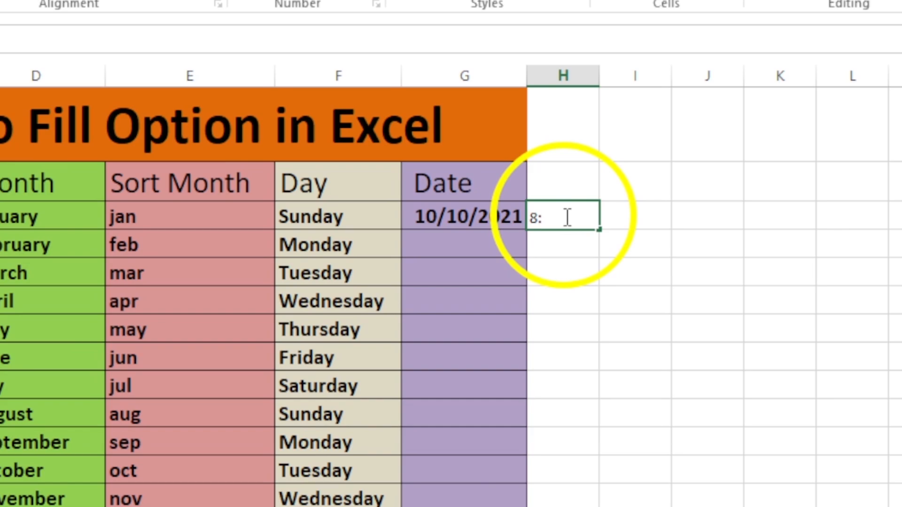
pyautogui.press('Return')
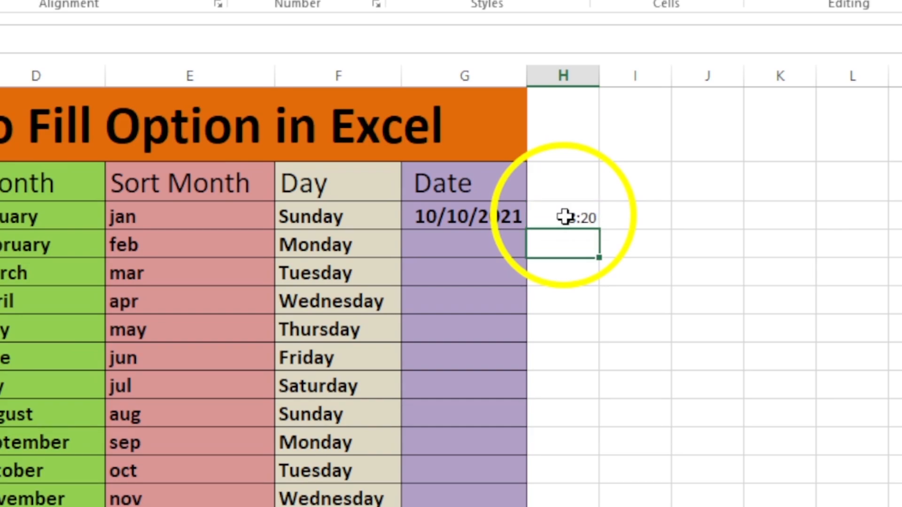
pyautogui.doubleClick(566, 217)
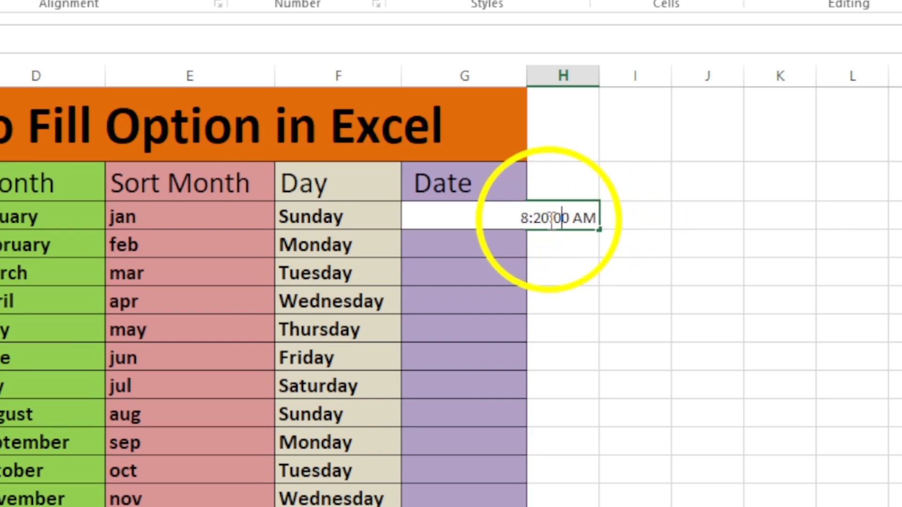
pyautogui.moveTo(547, 219); pyautogui.dragTo(536, 219)
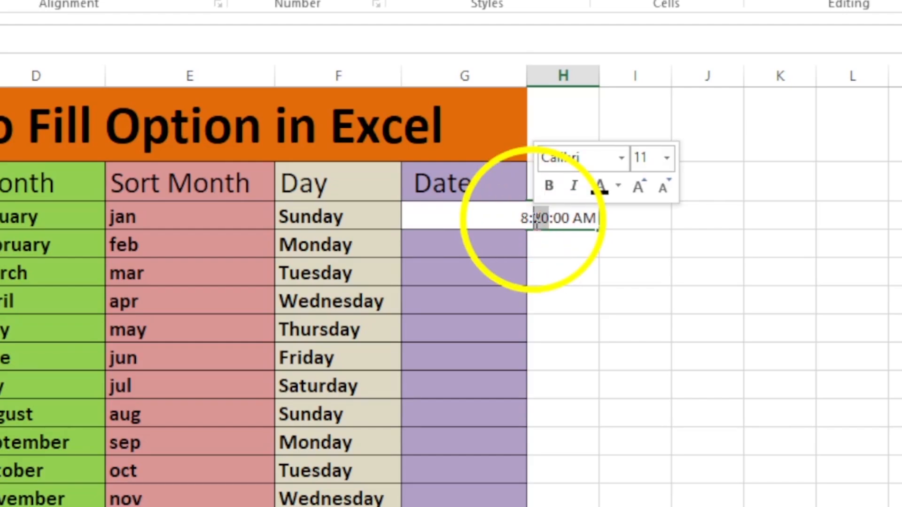
pyautogui.write('0')
pyautogui.press('Return')
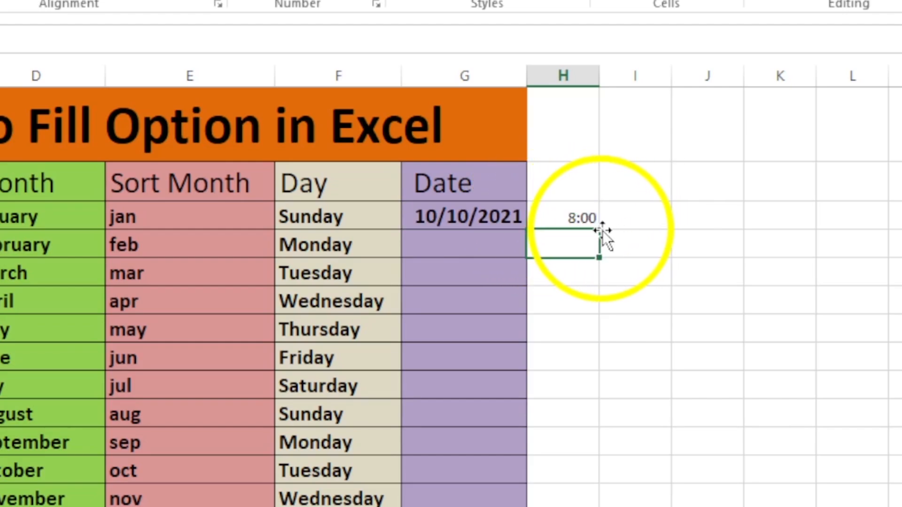
# Fill the hourly times from H3 down column H and undo the fill.
pyautogui.click(596, 229)
pyautogui.moveTo(598, 230); pyautogui.dragTo(599, 505)
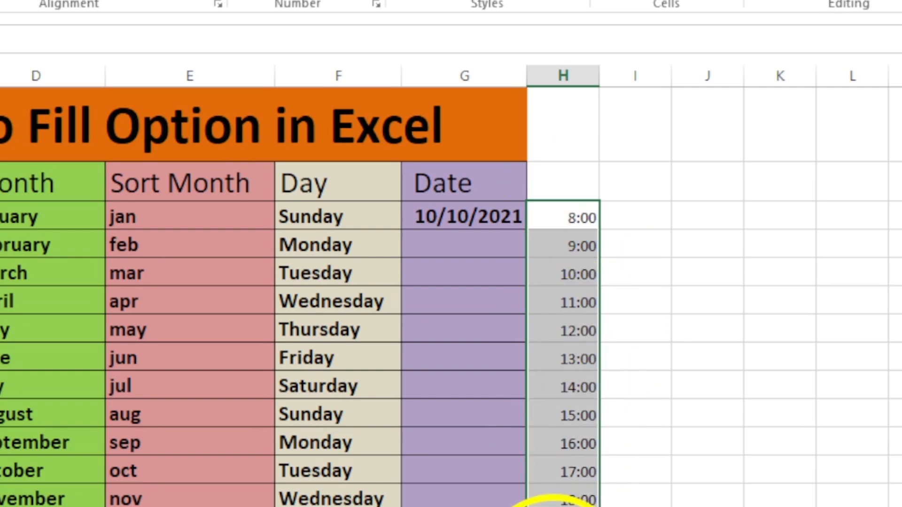
pyautogui.hotkey('ctrl', 'z')
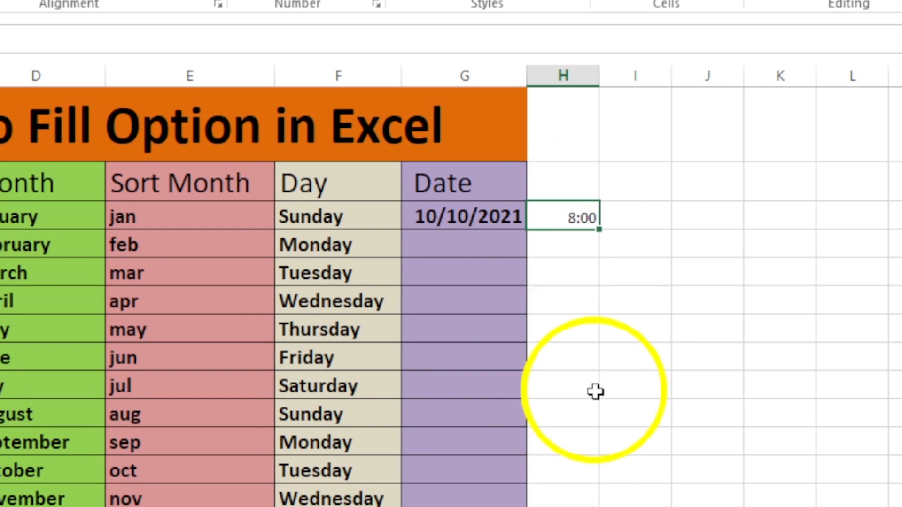
# Enter 8:30 in H4 and fill the half-hour series from H3:H4 down column H.
pyautogui.click(578, 242)
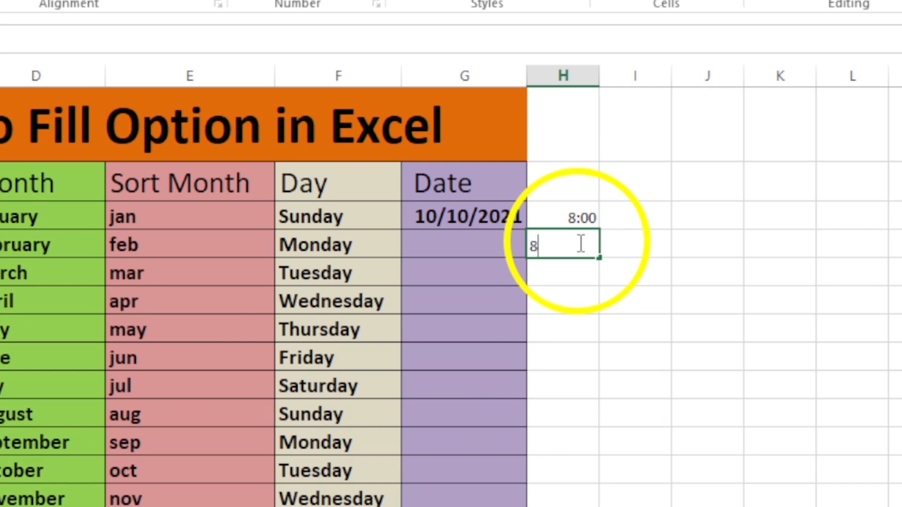
pyautogui.press('Return')
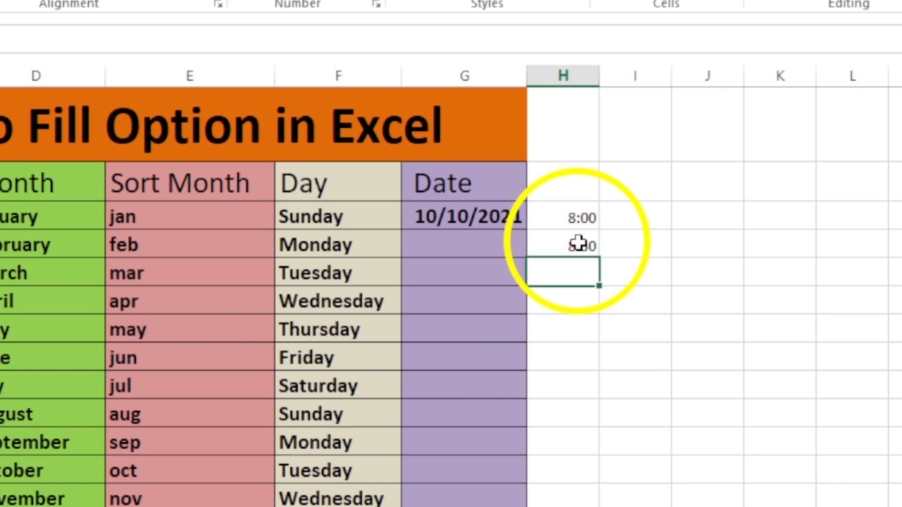
pyautogui.moveTo(581, 220); pyautogui.dragTo(589, 246)
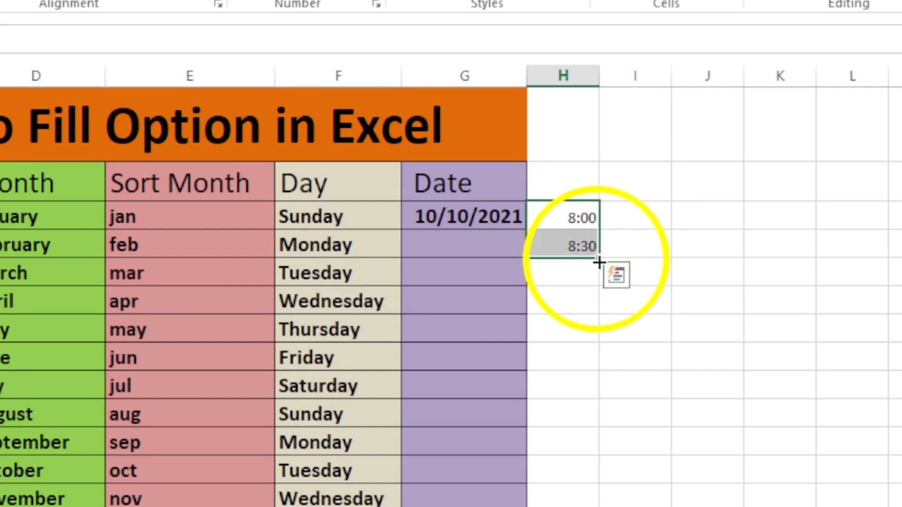
pyautogui.moveTo(599, 254); pyautogui.dragTo(596, 506)
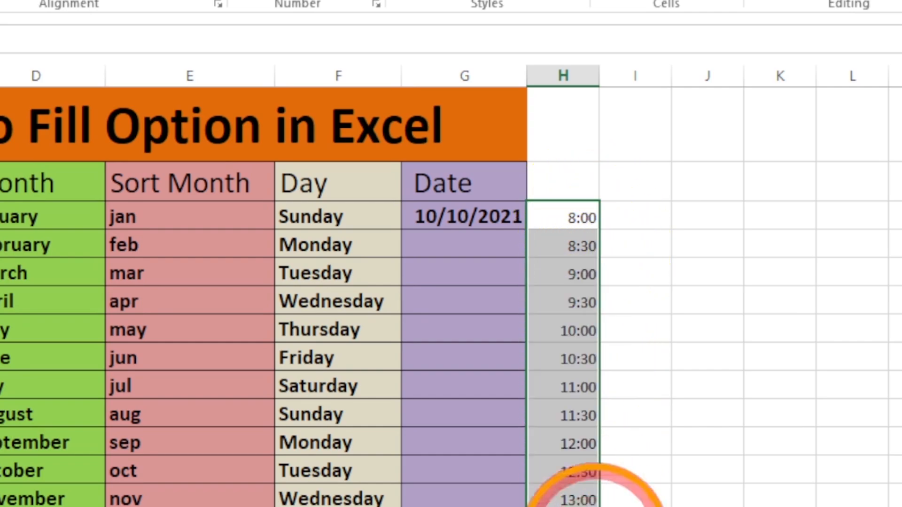
# Clear the contents of the time series in H3:H15.
pyautogui.click(581, 303)
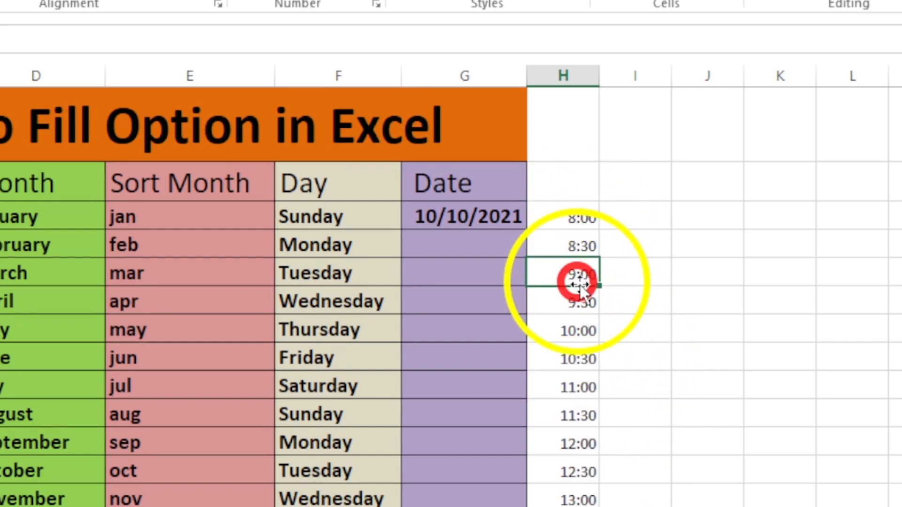
pyautogui.click(577, 386)
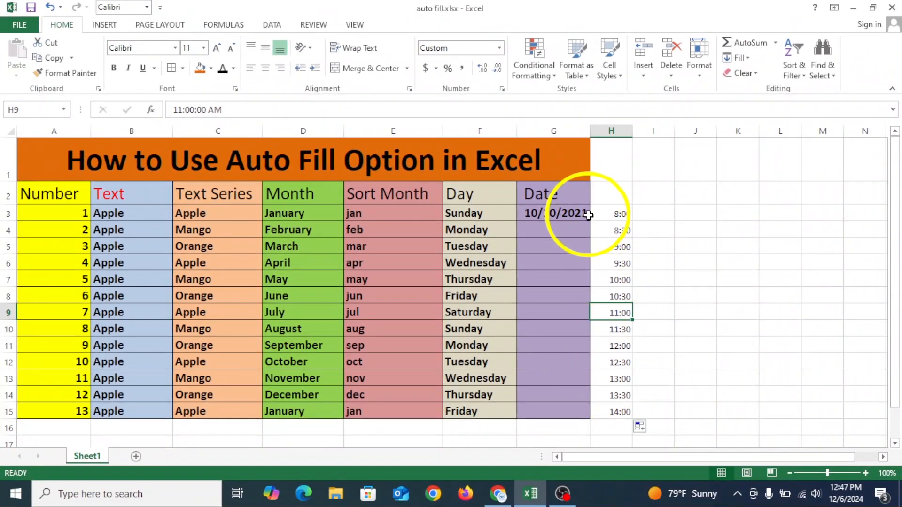
pyautogui.moveTo(566, 220); pyautogui.dragTo(554, 492)
pyautogui.moveTo(607, 374); pyautogui.dragTo(605, 412)
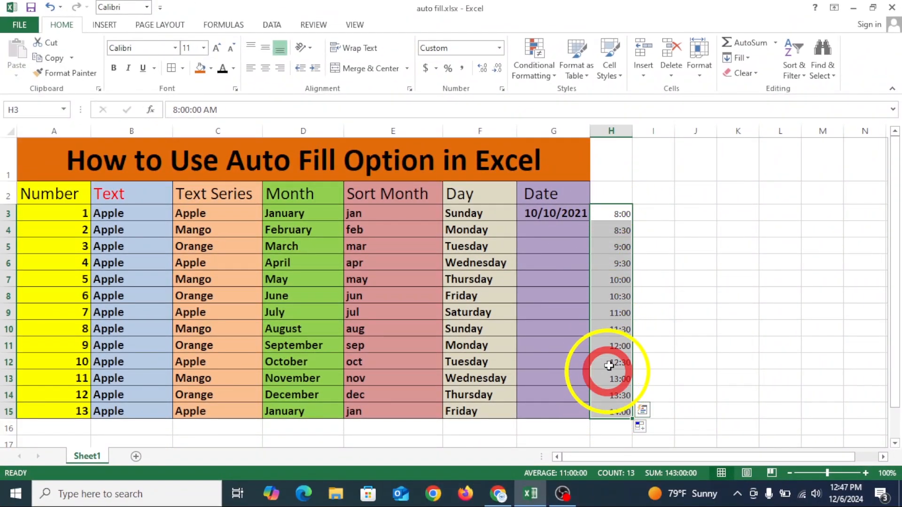
pyautogui.rightClick(618, 215)
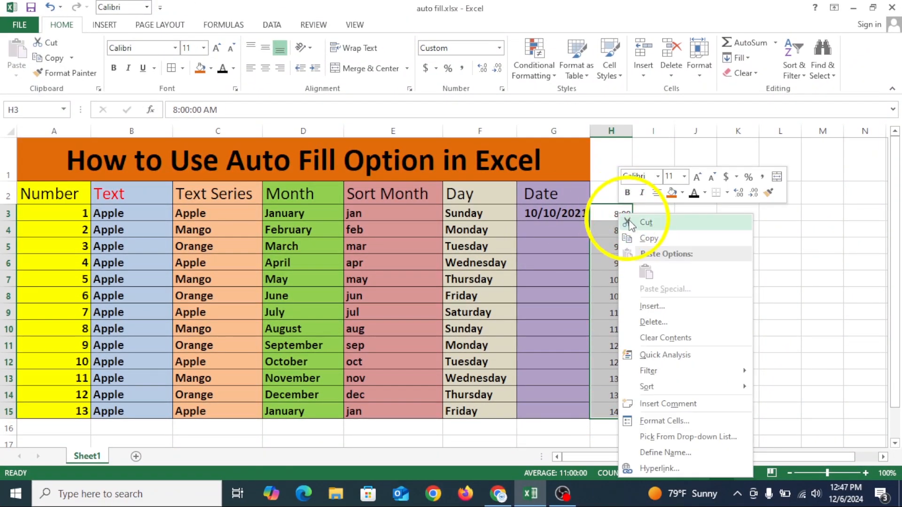
pyautogui.click(663, 336)
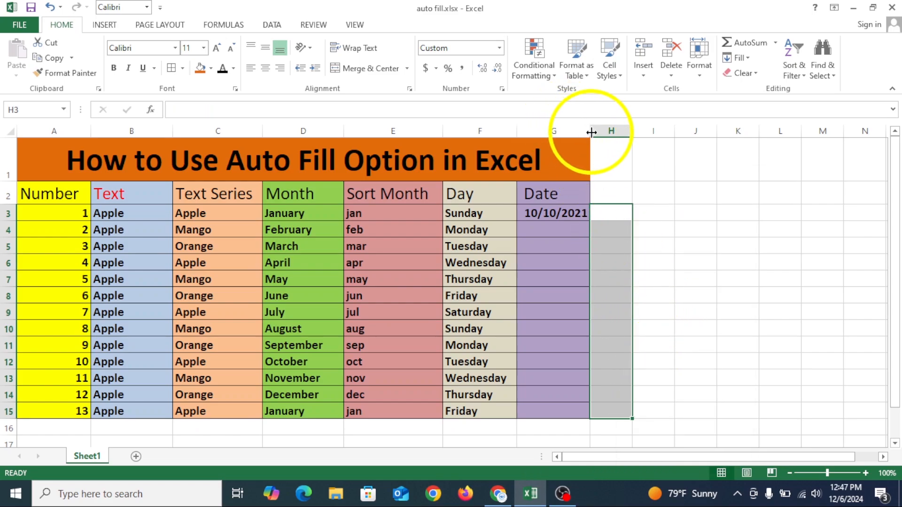
pyautogui.click(609, 194)
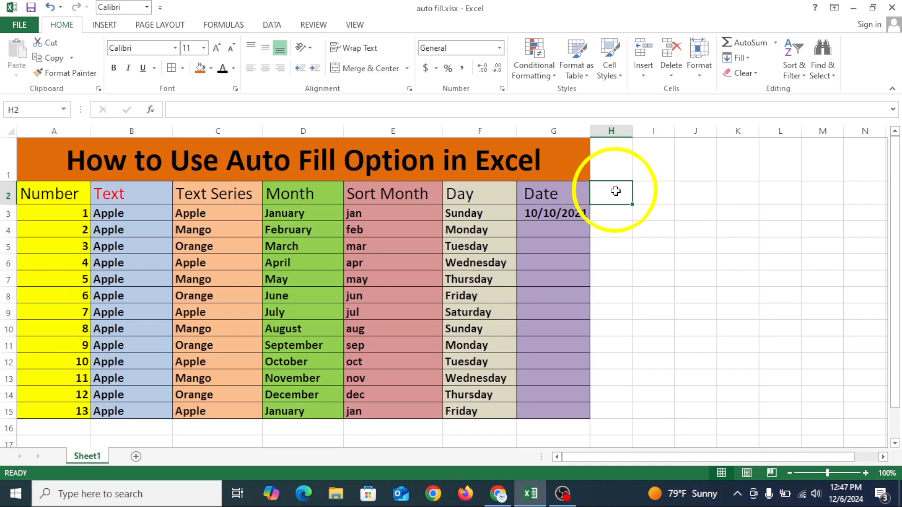
# Try entering 500 and 50 as plain numbers in H3, and clear the cell.
pyautogui.click(616, 214)
pyautogui.write('500')
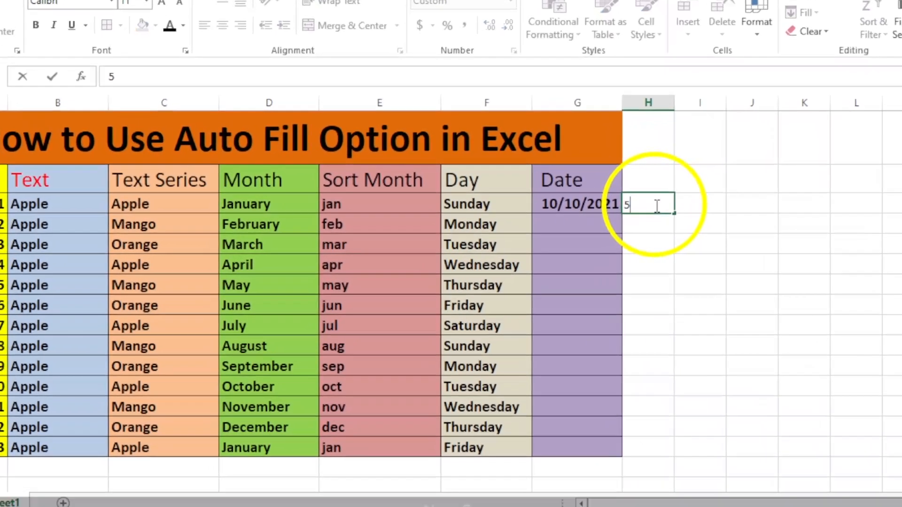
pyautogui.press('Tab')
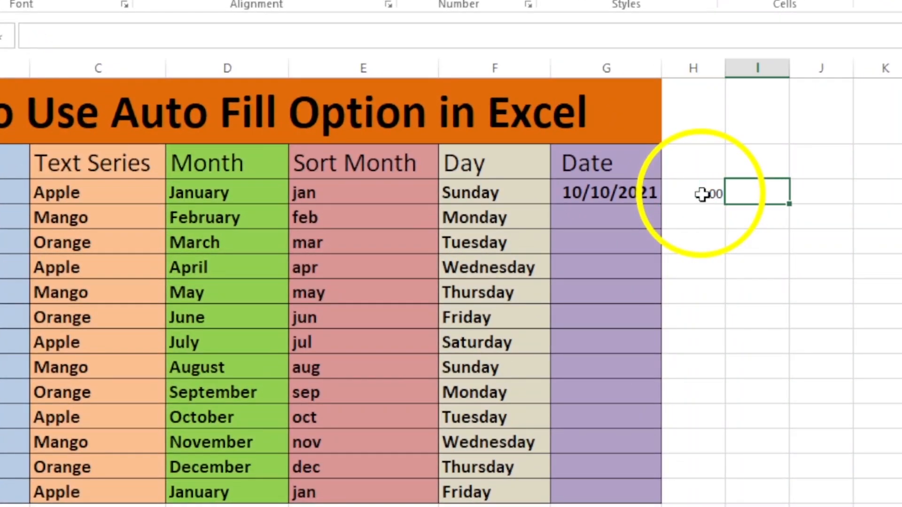
pyautogui.click(702, 194)
pyautogui.write('5')
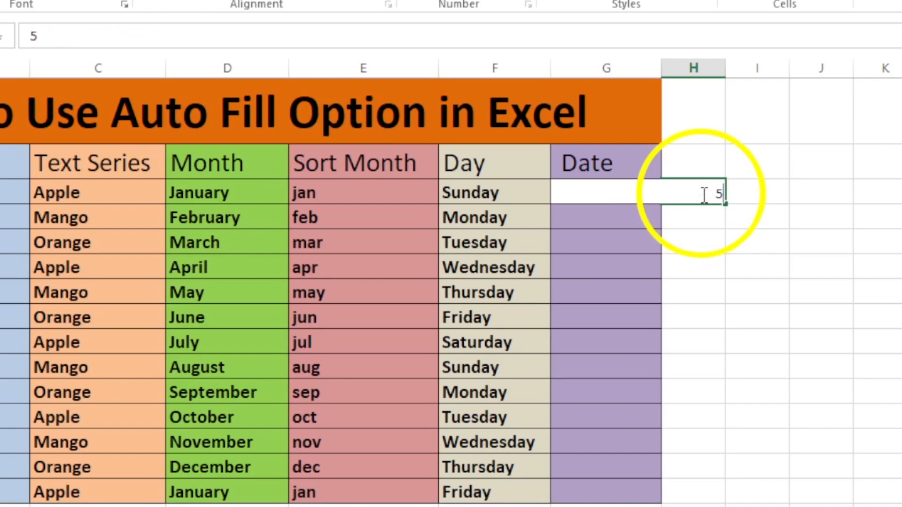
pyautogui.write('0')
pyautogui.press('Return')
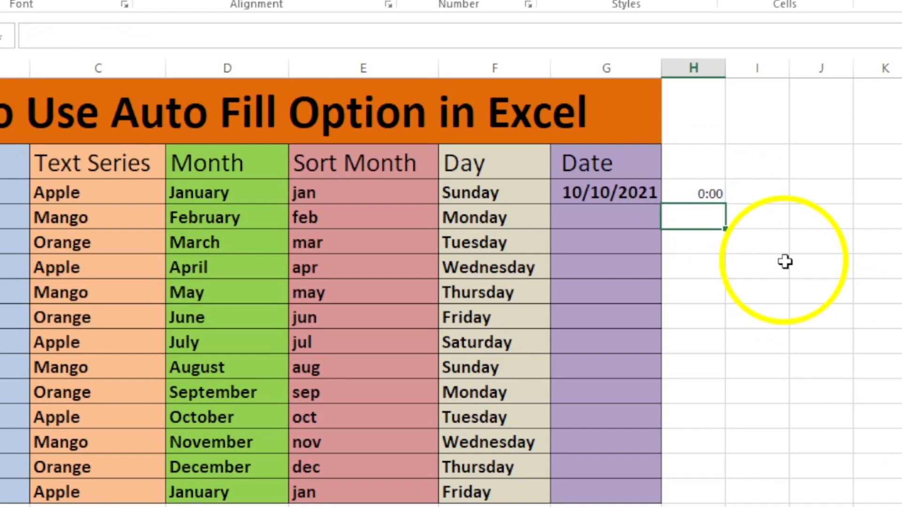
pyautogui.click(760, 193)
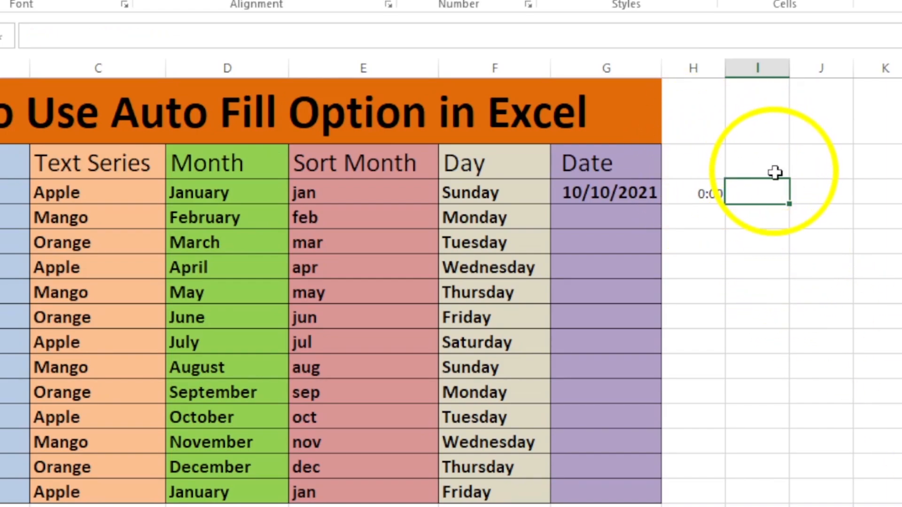
pyautogui.press('Left')
# Enter 50 in I3 and 5 in J3.
pyautogui.click(749, 195)
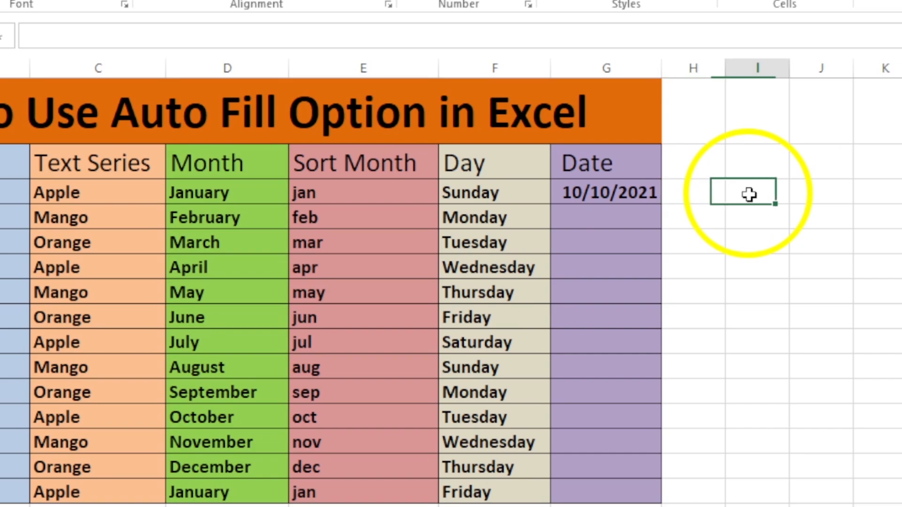
pyautogui.write('50')
pyautogui.press('Tab')
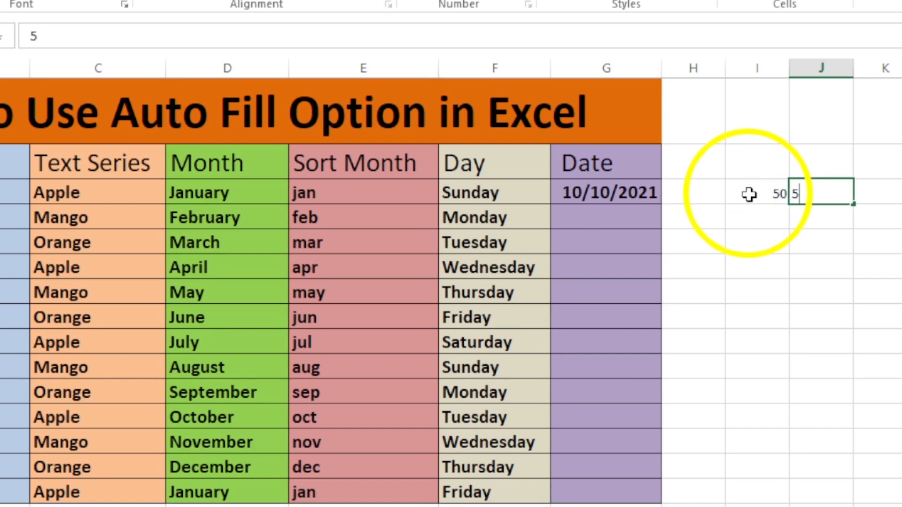
pyautogui.write('5')
pyautogui.press('Tab')
# Replace the content of J3 with a SUM formula that adds 5 to I3.
pyautogui.click(838, 198)
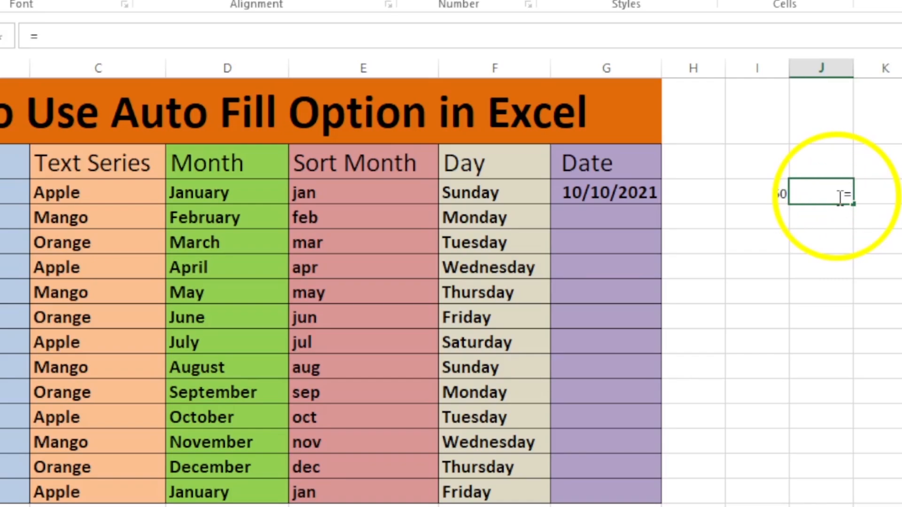
pyautogui.write('=sum')
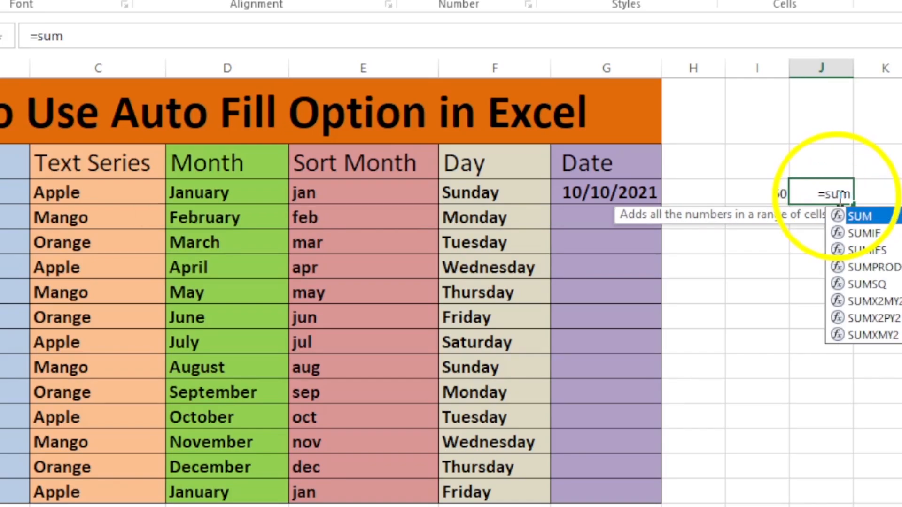
pyautogui.write(')')
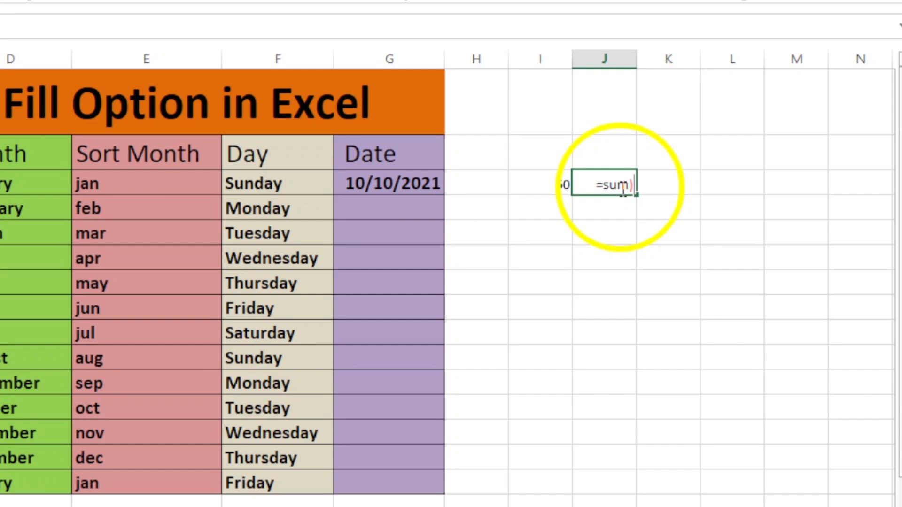
pyautogui.press('BackSpace')
pyautogui.write('(')
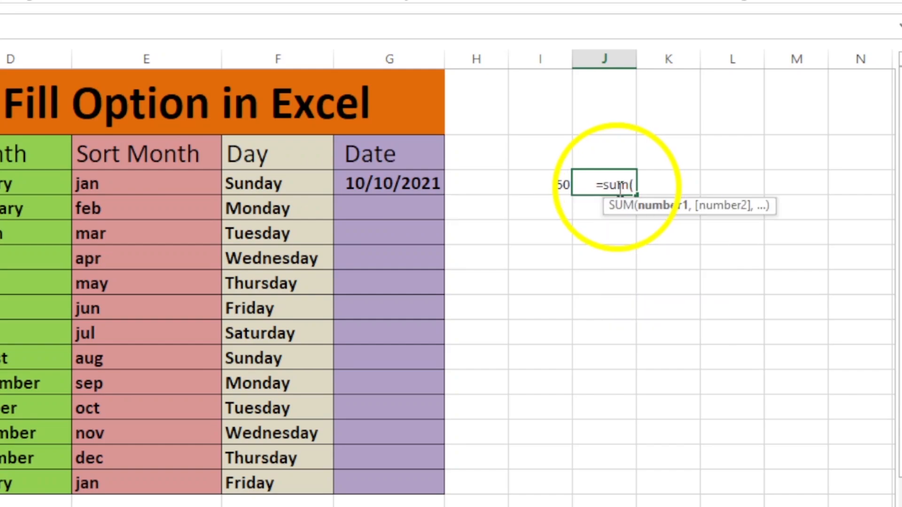
pyautogui.click(561, 183)
pyautogui.write('+')
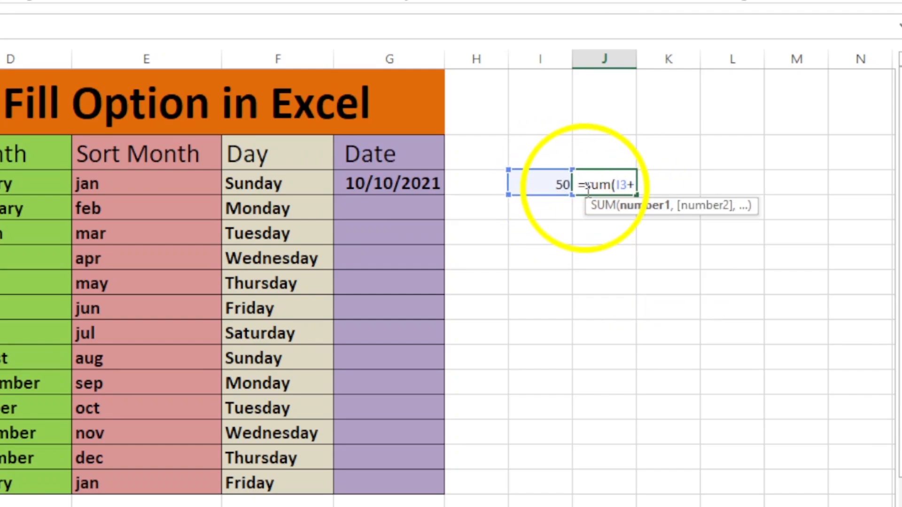
pyautogui.write('5')
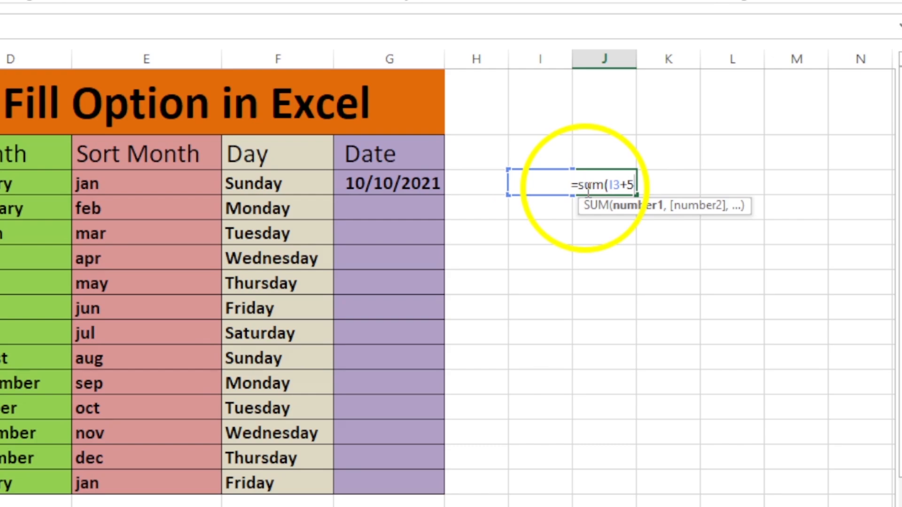
pyautogui.press('Return')
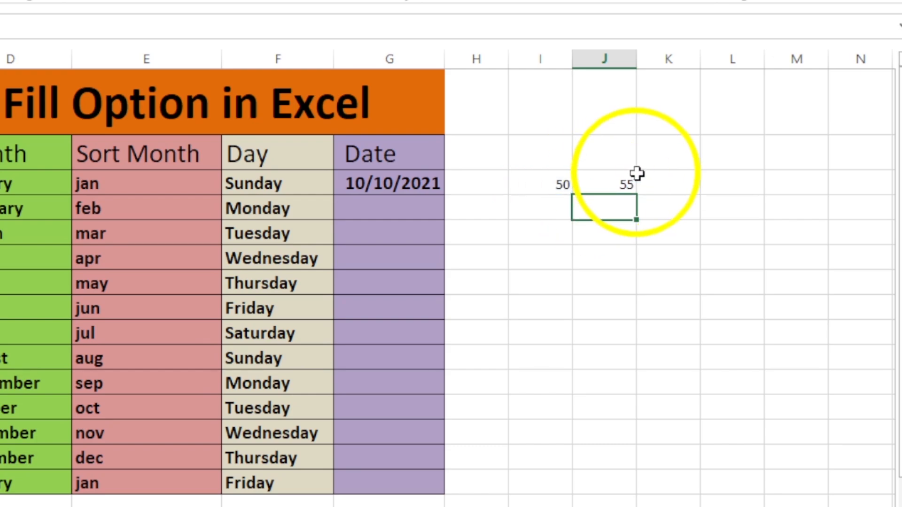
# Enter 20, 30, 60, 40, 80 and 90 in I4:I9 and fill the J3 formula down to J9.
pyautogui.click(595, 181)
pyautogui.click(543, 189)
pyautogui.click(618, 184)
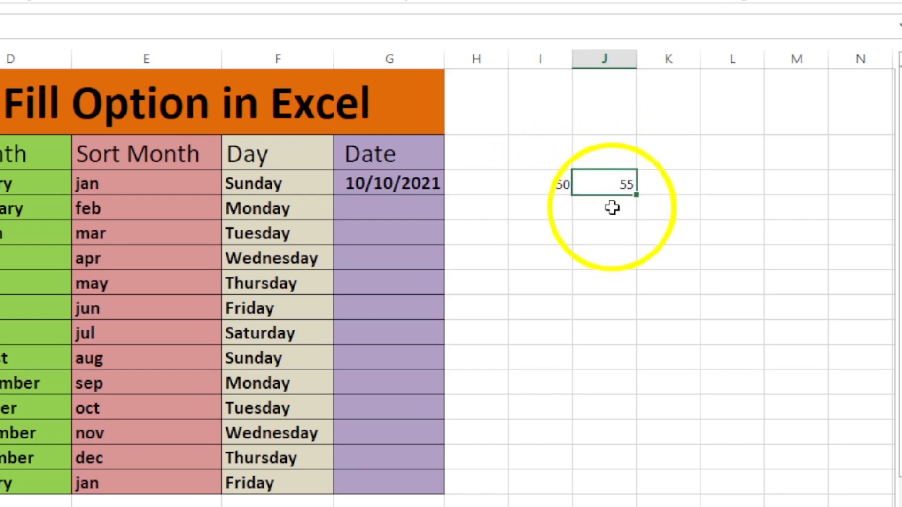
pyautogui.click(539, 206)
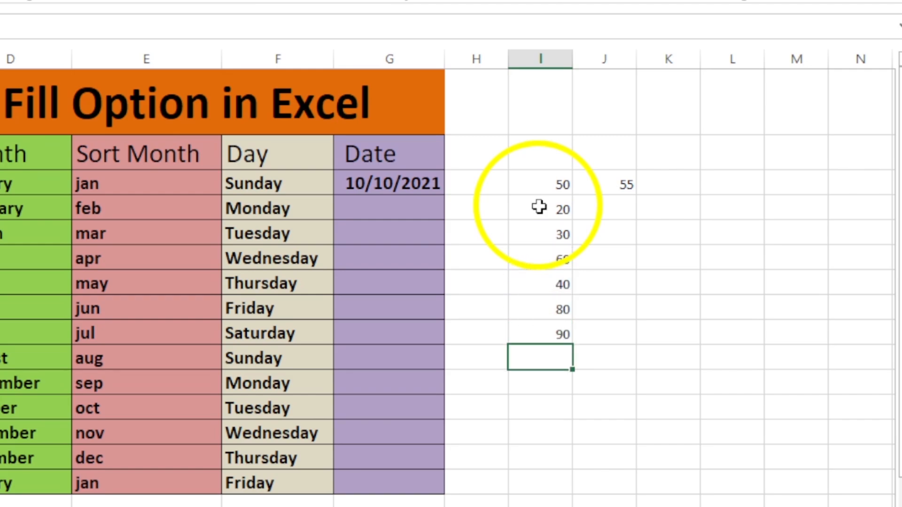
pyautogui.click(625, 185)
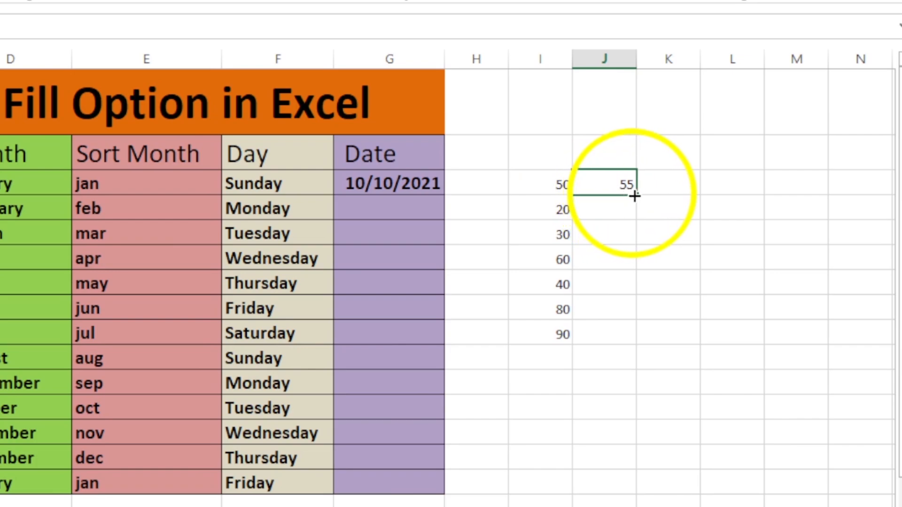
pyautogui.moveTo(635, 195); pyautogui.dragTo(613, 335)
# Compare each number in column I with its filled formula result in column J.
pyautogui.click(557, 207)
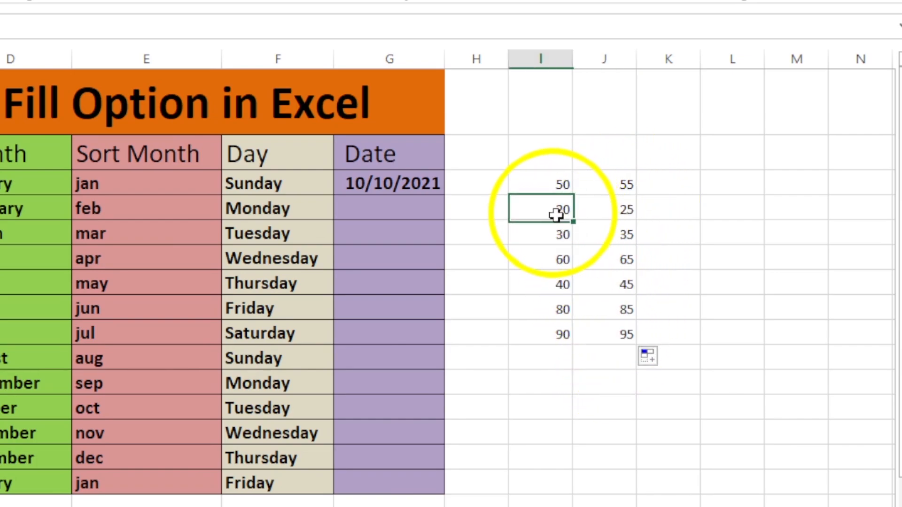
pyautogui.click(629, 201)
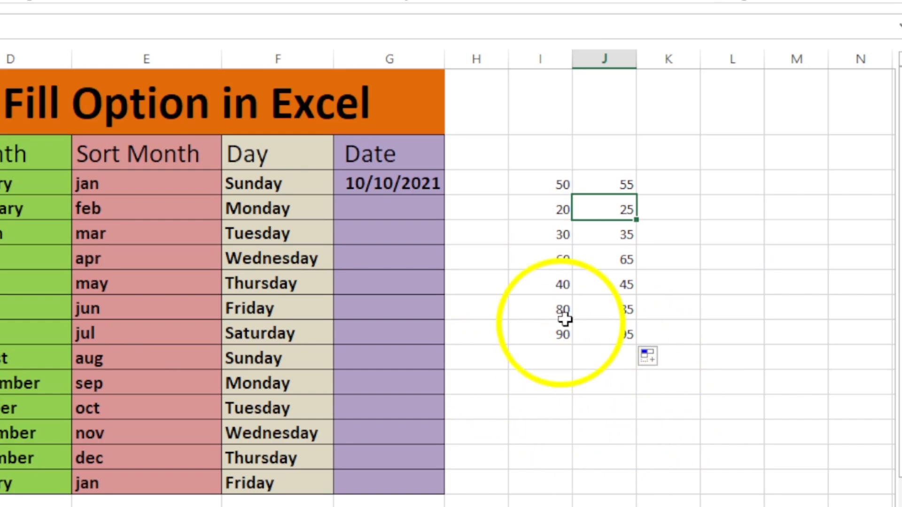
pyautogui.click(555, 208)
pyautogui.click(624, 215)
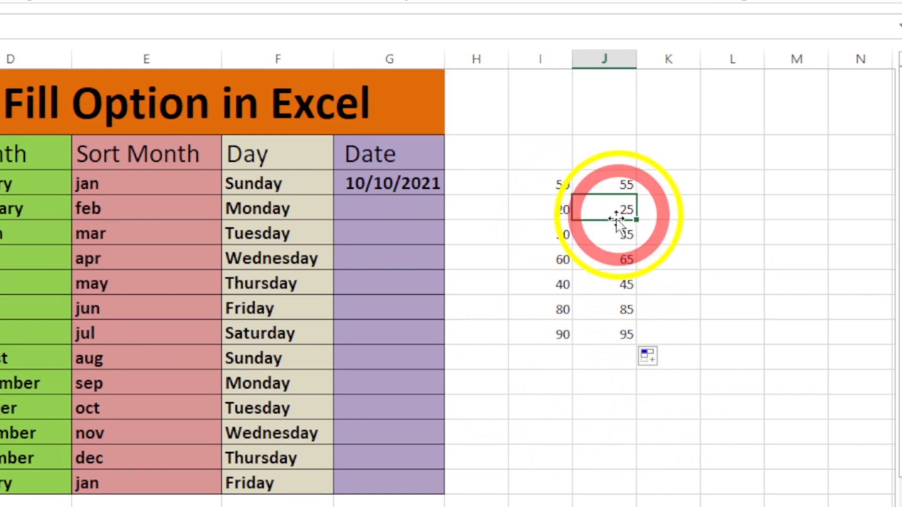
pyautogui.click(554, 239)
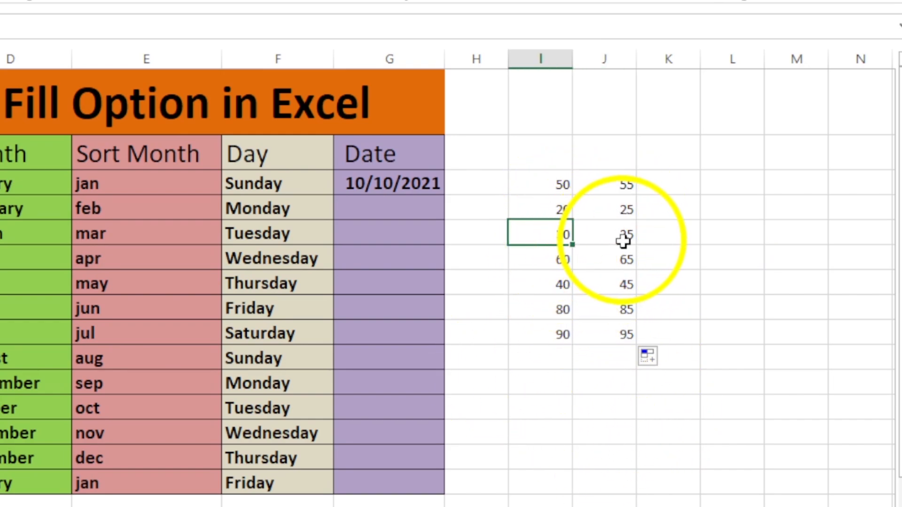
pyautogui.click(623, 238)
pyautogui.click(556, 258)
pyautogui.click(626, 265)
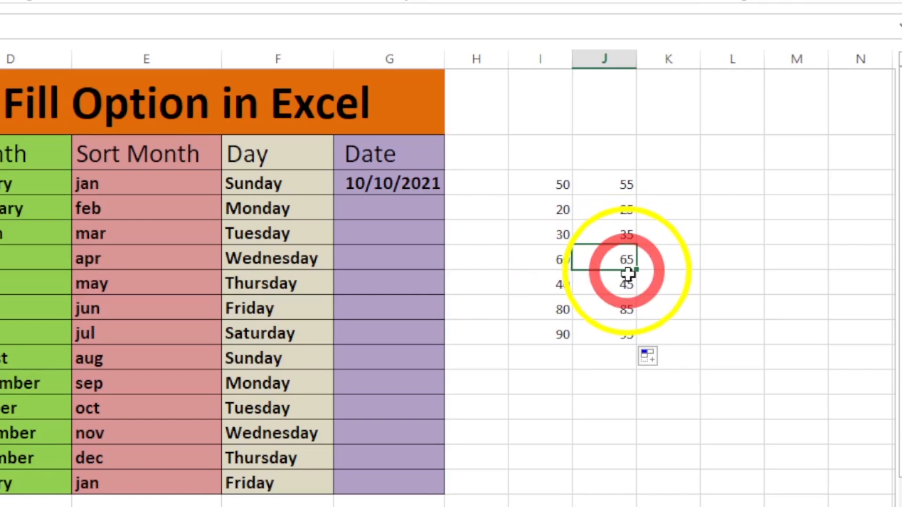
pyautogui.moveTo(618, 183); pyautogui.dragTo(633, 345)
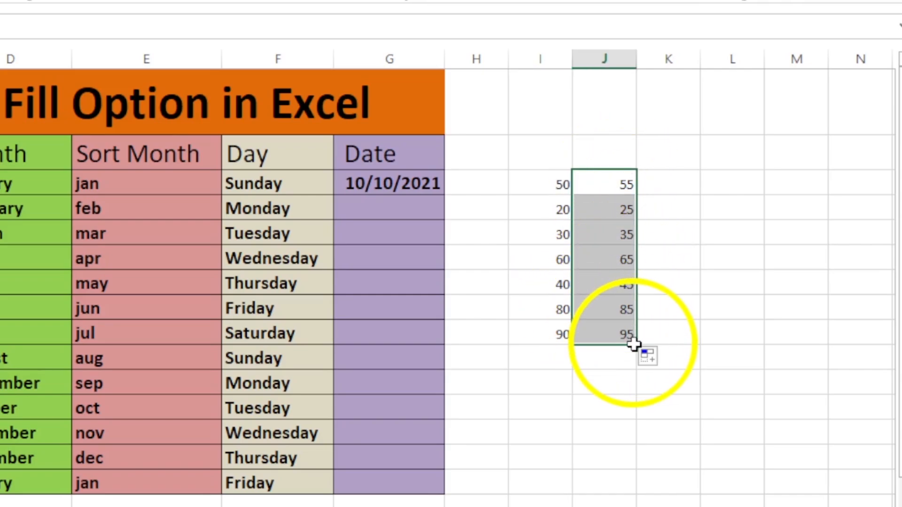
# Clear the contents of the sample numbers and formulas in I3:J10, and select the date in G3.
pyautogui.moveTo(539, 177); pyautogui.dragTo(611, 348)
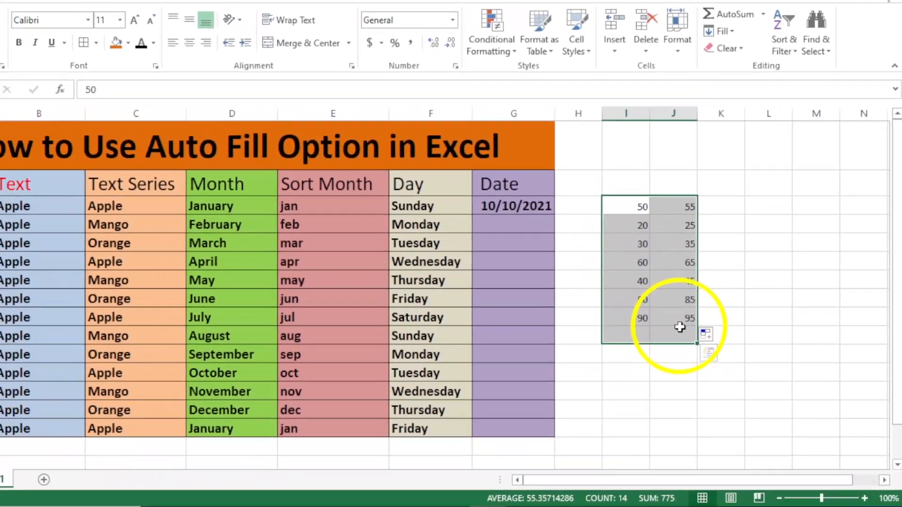
pyautogui.rightClick(674, 207)
pyautogui.click(733, 342)
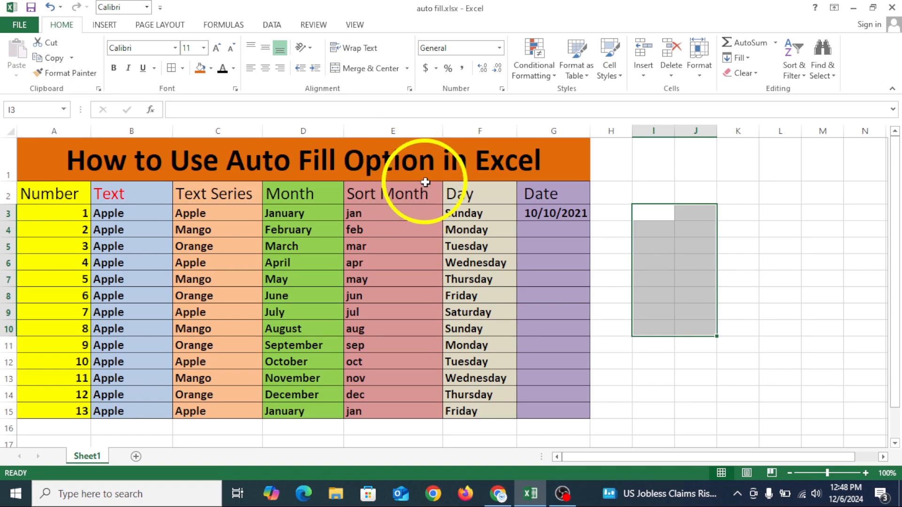
pyautogui.click(556, 220)
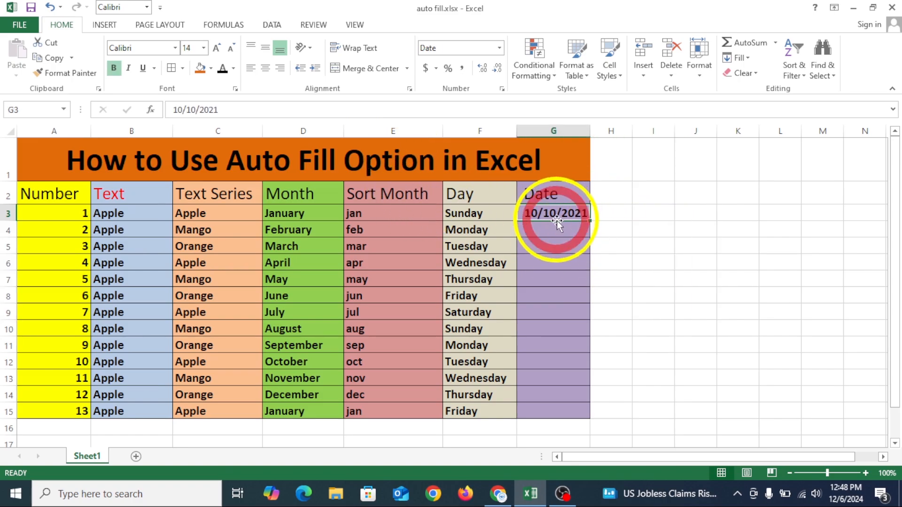